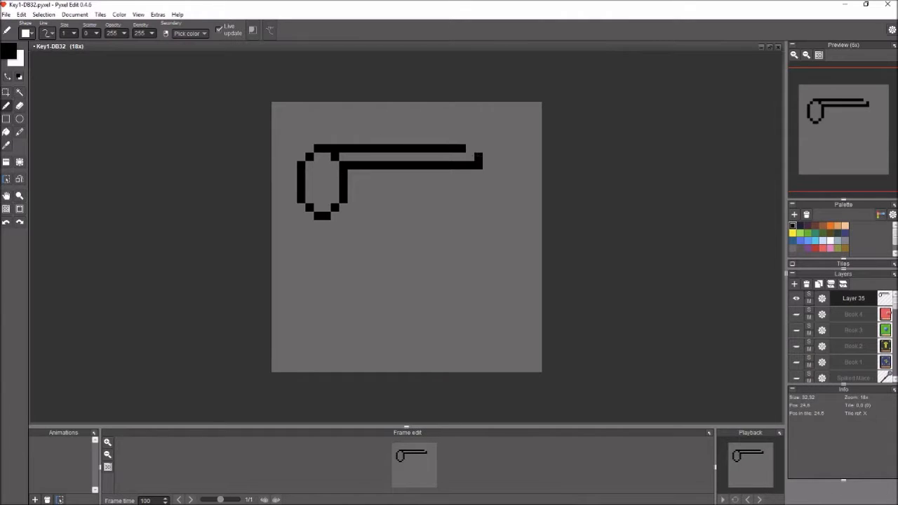
Step: Draw the upper roll's far end and both vertical parchment edges in black, and shift the outline up and to the right
{"action": "key", "text": "ctrl+z"}
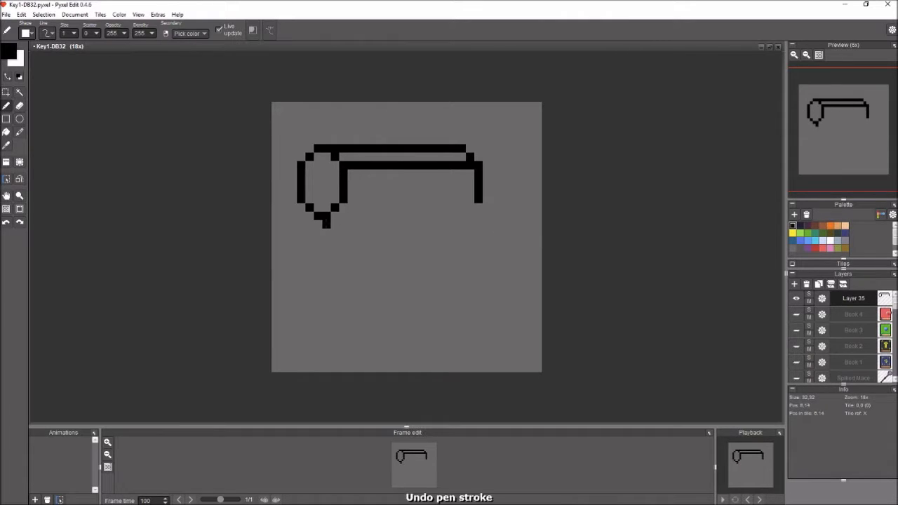
{"action": "mouse_move", "coordinate": [325, 214]}
{"action": "left_mouse_down"}
{"action": "mouse_move", "coordinate": [335, 276]}
{"action": "mouse_move", "coordinate": [325, 302]}
{"action": "left_mouse_up"}
{"action": "mouse_move", "coordinate": [463, 208]}
{"action": "left_mouse_down"}
{"action": "mouse_move", "coordinate": [461, 309]}
{"action": "mouse_move", "coordinate": [437, 250]}
{"action": "mouse_move", "coordinate": [372, 264]}
{"action": "left_mouse_up"}
{"action": "key", "text": "ctrl+a"}
{"action": "key", "text": "Return"}
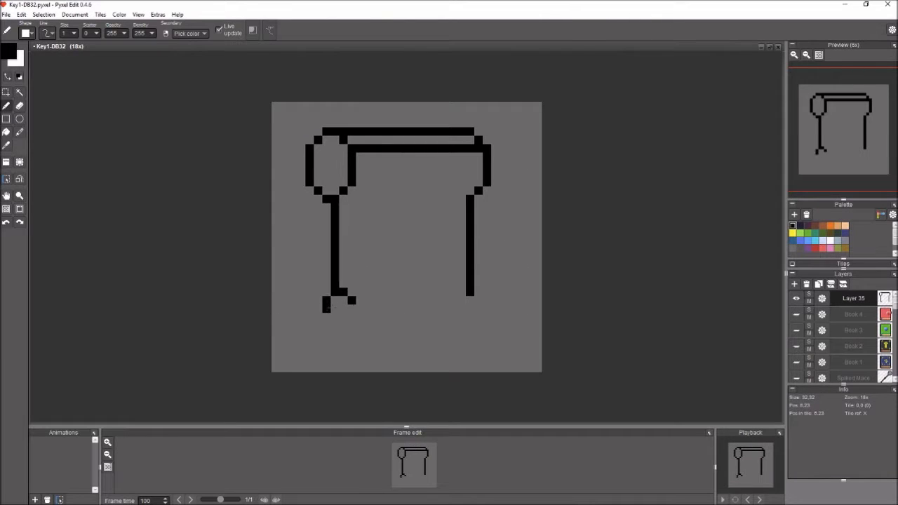
Step: Outline the oval left end of the lower roll in black
{"action": "mouse_move", "coordinate": [329, 306]}
{"action": "left_mouse_down"}
{"action": "mouse_move", "coordinate": [308, 343]}
{"action": "mouse_move", "coordinate": [321, 355]}
{"action": "left_mouse_up"}
{"action": "left_click_drag", "start_coordinate": [331, 356], "coordinate": [353, 351]}
{"action": "key", "text": "ctrl+z"}
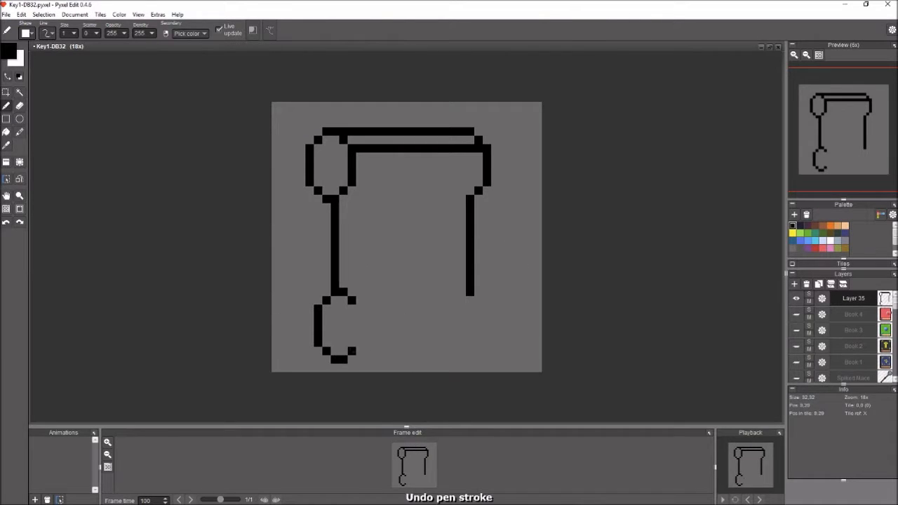
{"action": "left_click_drag", "start_coordinate": [357, 304], "coordinate": [361, 346]}
Step: Complete the lower roll with its right end, long edges and a short inner curl line in its oval end
{"action": "mouse_move", "coordinate": [500, 306]}
{"action": "left_mouse_down"}
{"action": "mouse_move", "coordinate": [496, 343]}
{"action": "mouse_move", "coordinate": [478, 360]}
{"action": "mouse_move", "coordinate": [462, 351]}
{"action": "mouse_move", "coordinate": [351, 343]}
{"action": "left_mouse_up"}
{"action": "key", "text": "ctrl+z"}
{"action": "left_click_drag", "start_coordinate": [350, 291], "coordinate": [466, 291]}
{"action": "key", "text": "ctrl+z"}
{"action": "left_click_drag", "start_coordinate": [330, 307], "coordinate": [355, 306]}
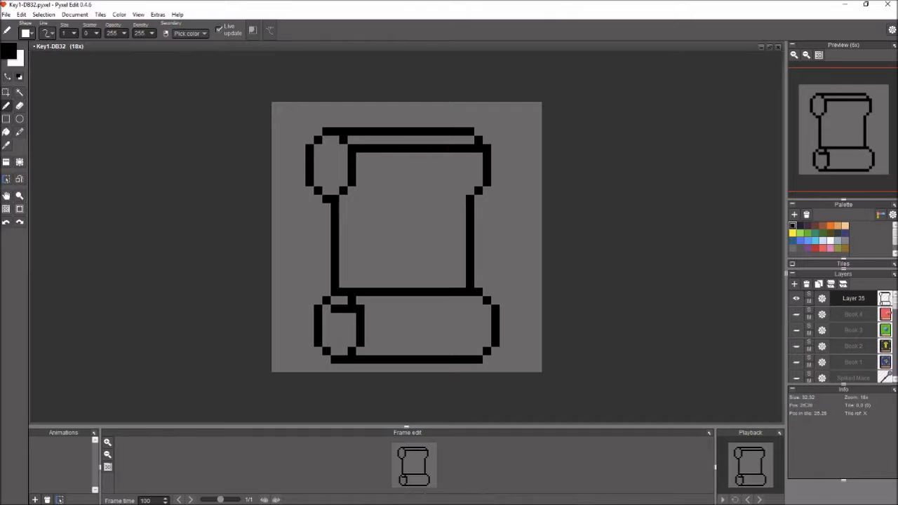
Step: Add an inner curl line to the upper roll's oval end and erase the inner line across that roll
{"action": "left_click", "coordinate": [317, 182]}
{"action": "key", "text": "e"}
{"action": "left_click_drag", "start_coordinate": [356, 148], "coordinate": [484, 148]}
Step: Fill the parchment, both rolls and their oval ends with tan
{"action": "left_click", "coordinate": [837, 225]}
{"action": "key", "text": "f"}
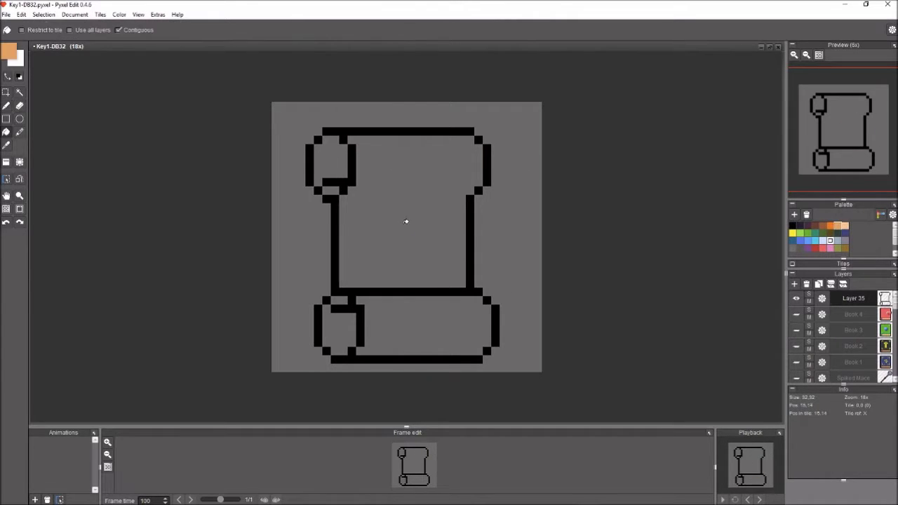
{"action": "left_click", "coordinate": [405, 222]}
{"action": "left_click", "coordinate": [421, 327]}
{"action": "left_click", "coordinate": [339, 330]}
{"action": "left_click", "coordinate": [330, 162]}
Step: Fill the oval ends of both rolls, including the small curl areas, with brown
{"action": "left_click", "coordinate": [822, 225]}
{"action": "key", "text": "b"}
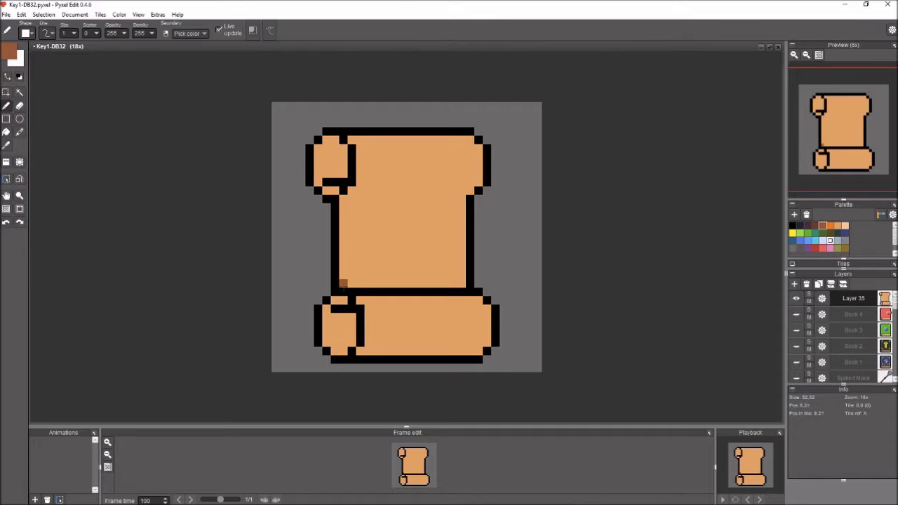
{"action": "key", "text": "f"}
{"action": "left_click", "coordinate": [334, 172]}
{"action": "left_click", "coordinate": [331, 187]}
{"action": "left_click", "coordinate": [341, 302]}
Step: Fill only the small curl areas on both roll ends with dark brown, undoing the fills over the whole ends
{"action": "left_click", "coordinate": [814, 225]}
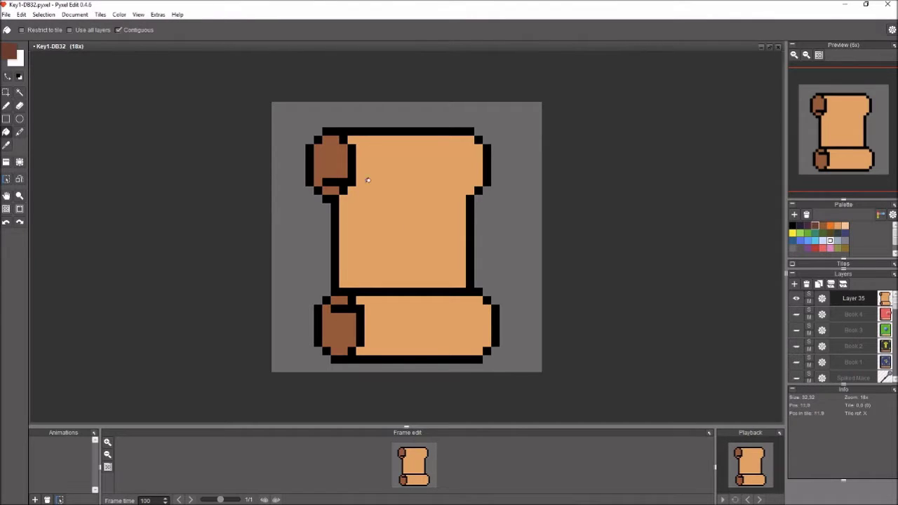
{"action": "left_click", "coordinate": [330, 160]}
{"action": "left_click", "coordinate": [342, 319]}
{"action": "key", "text": "ctrl+z"}
{"action": "key", "text": "ctrl+z"}
Step: Shade a brown band beneath the upper roll, plus its lower corners and its top edge
{"action": "key", "text": "b"}
{"action": "mouse_move", "coordinate": [348, 189]}
{"action": "left_mouse_down"}
{"action": "mouse_move", "coordinate": [474, 195]}
{"action": "mouse_move", "coordinate": [348, 189]}
{"action": "mouse_move", "coordinate": [466, 207]}
{"action": "left_mouse_up"}
{"action": "left_click", "coordinate": [478, 182]}
{"action": "left_click_drag", "start_coordinate": [348, 139], "coordinate": [475, 139]}
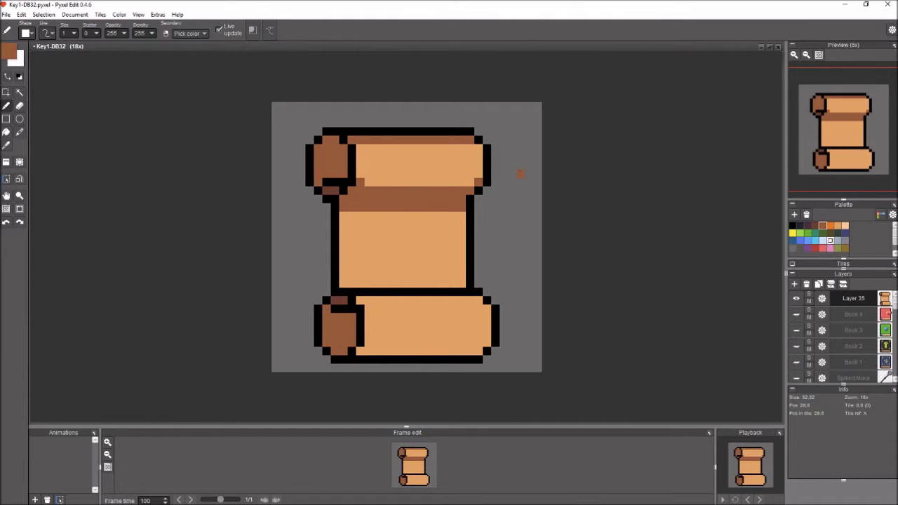
Step: Recolour the dividing line above the lower roll and the inner edges of both oval ends in dark purple
{"action": "left_click_drag", "start_coordinate": [348, 292], "coordinate": [474, 292]}
{"action": "key", "text": "ctrl+z"}
{"action": "left_click", "coordinate": [807, 225]}
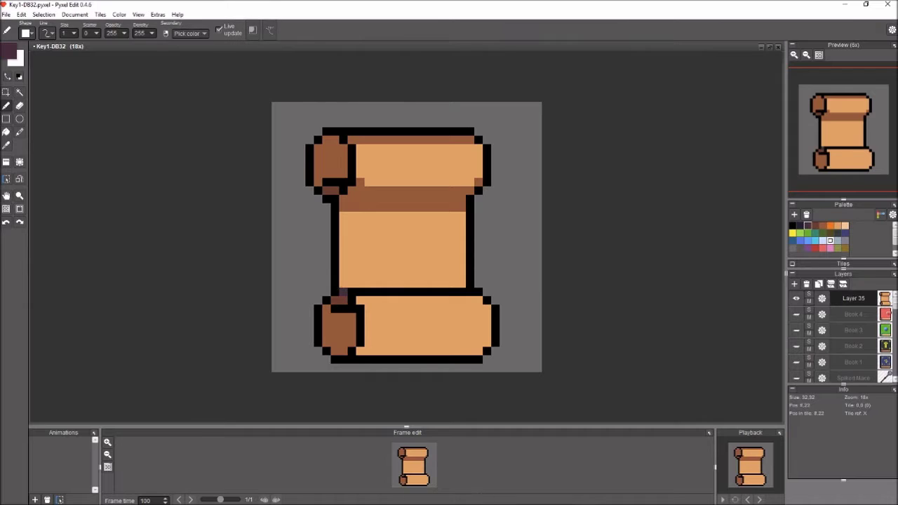
{"action": "left_click_drag", "start_coordinate": [341, 292], "coordinate": [474, 292]}
{"action": "left_click_drag", "start_coordinate": [343, 139], "coordinate": [352, 182]}
{"action": "left_click_drag", "start_coordinate": [361, 307], "coordinate": [361, 348]}
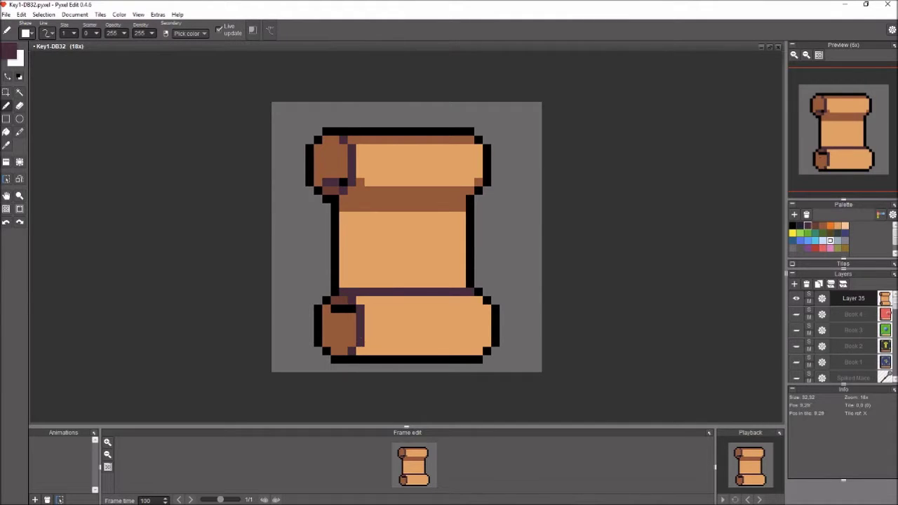
Step: Shade the parchment next to both rolls with brown and dark brown, and darken the lower roll's underside with brown
{"action": "left_click_drag", "start_coordinate": [331, 182], "coordinate": [347, 182]}
{"action": "mouse_move", "coordinate": [333, 309]}
{"action": "left_mouse_down"}
{"action": "mouse_move", "coordinate": [355, 309]}
{"action": "mouse_move", "coordinate": [392, 283]}
{"action": "mouse_move", "coordinate": [466, 284]}
{"action": "left_mouse_up"}
{"action": "left_click", "coordinate": [814, 225]}
{"action": "key", "text": "ctrl+z"}
{"action": "left_click_drag", "start_coordinate": [357, 300], "coordinate": [433, 300]}
{"action": "key", "text": "ctrl+z"}
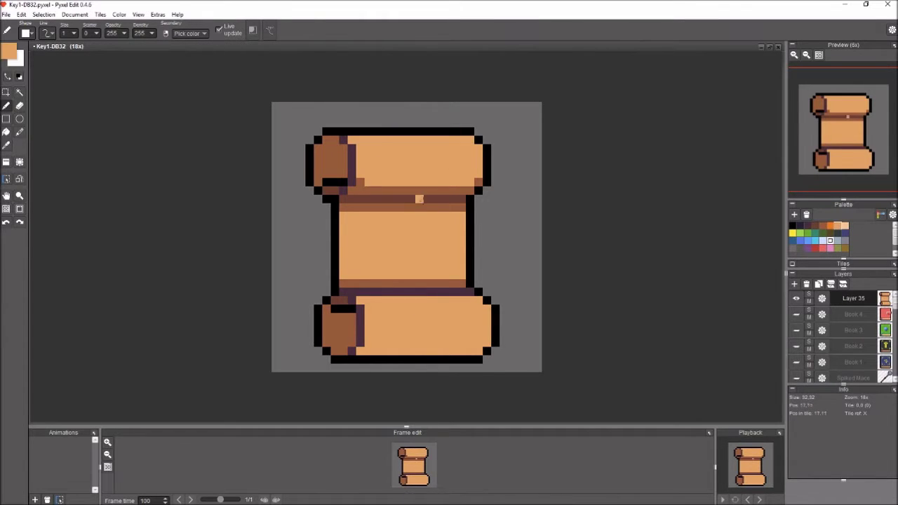
{"action": "left_click_drag", "start_coordinate": [368, 350], "coordinate": [483, 351]}
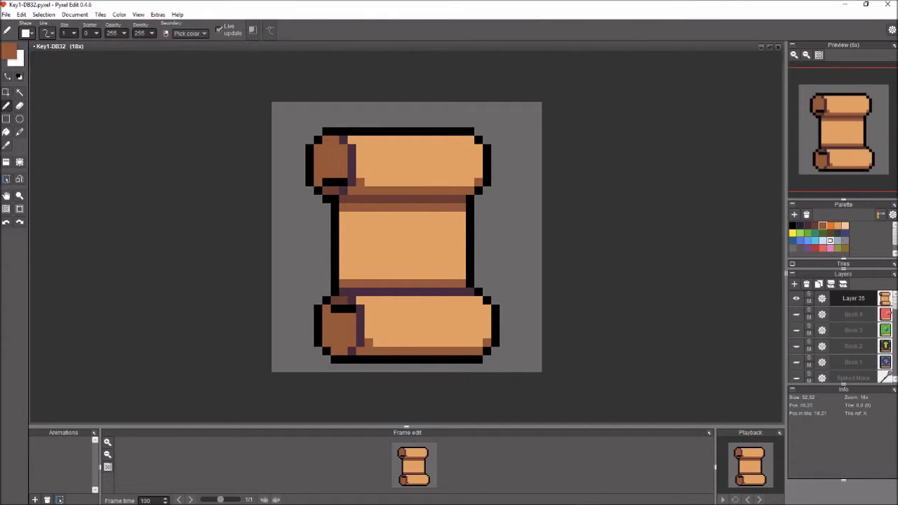
Step: Try dark brown and black for the dividing line between the parchment and the lower roll
{"action": "left_click", "coordinate": [344, 292], "text": "alt"}
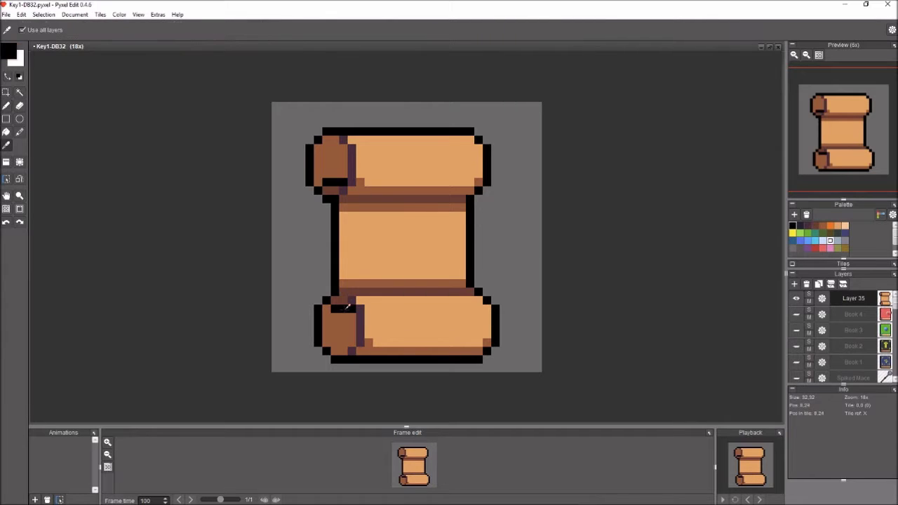
{"action": "left_click", "coordinate": [351, 286], "text": "alt"}
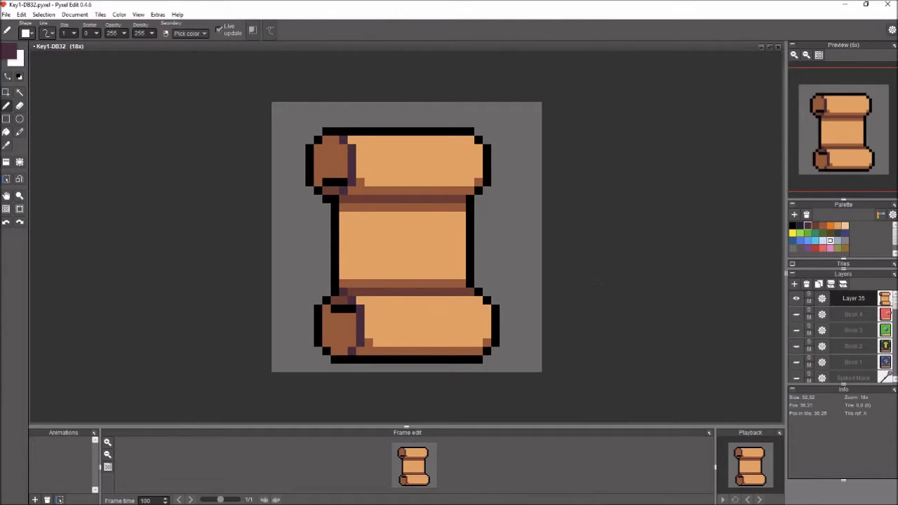
{"action": "left_click", "coordinate": [334, 289], "text": "alt"}
{"action": "left_click_drag", "start_coordinate": [342, 293], "coordinate": [470, 293]}
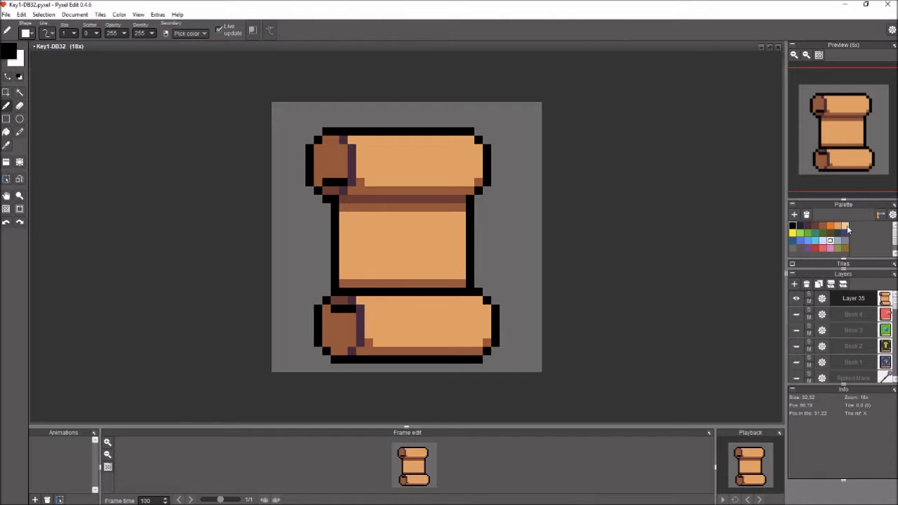
Step: Paint light peach highlights along the tops of both rolls and recolour the dividing line dark purple
{"action": "left_click", "coordinate": [844, 226]}
{"action": "left_click_drag", "start_coordinate": [360, 140], "coordinate": [464, 139]}
{"action": "left_click_drag", "start_coordinate": [368, 301], "coordinate": [472, 300]}
{"action": "left_click_drag", "start_coordinate": [369, 147], "coordinate": [457, 148]}
{"action": "left_click_drag", "start_coordinate": [373, 309], "coordinate": [463, 310]}
{"action": "left_click", "coordinate": [351, 292], "text": "alt"}
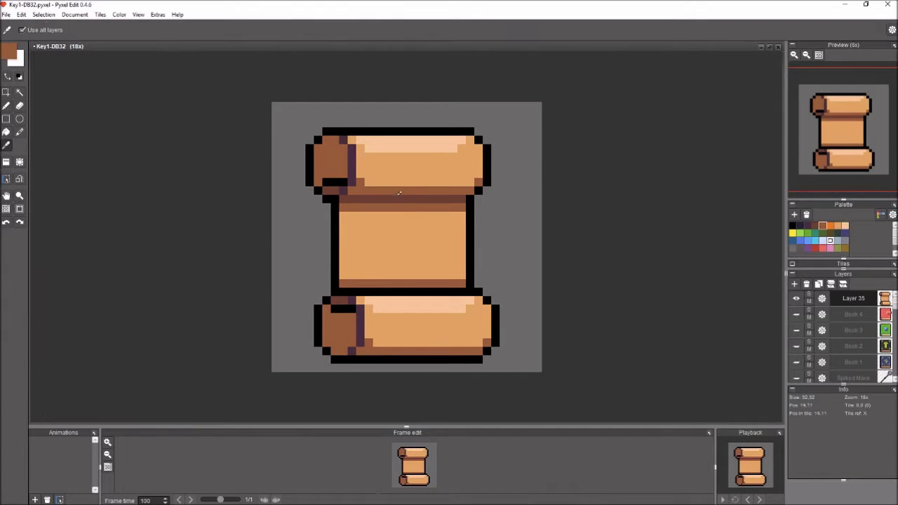
{"action": "left_click_drag", "start_coordinate": [356, 292], "coordinate": [472, 292]}
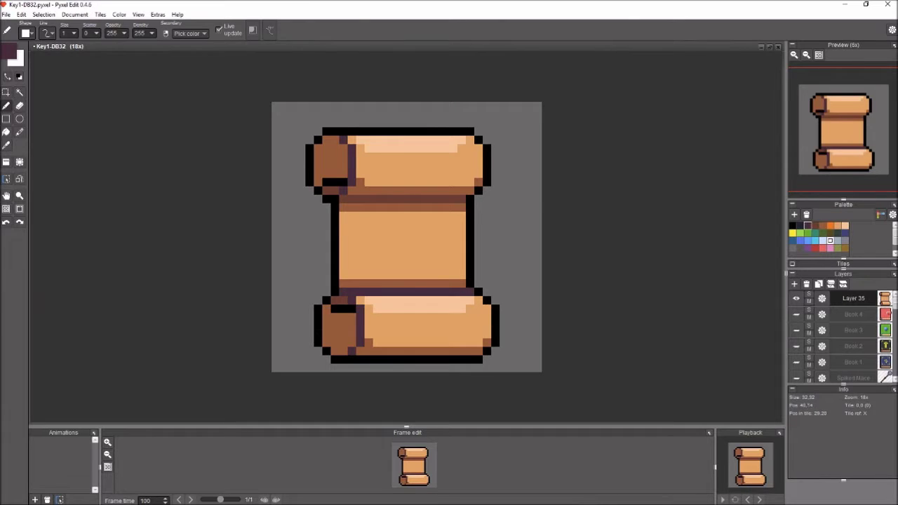
Step: Try a longer black curl with dark brown inside it on the lower roll's oval end, and undo it
{"action": "left_click_drag", "start_coordinate": [341, 316], "coordinate": [351, 326]}
{"action": "left_click", "coordinate": [343, 308], "text": "alt"}
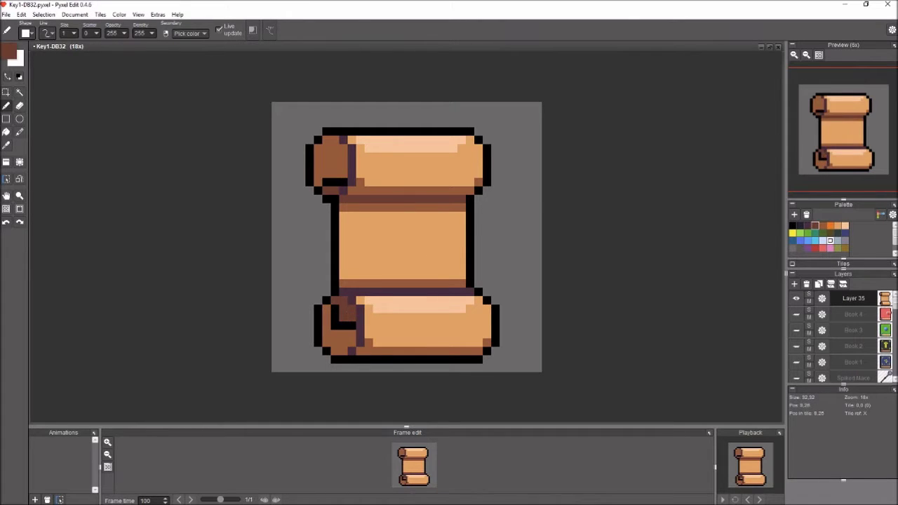
{"action": "left_click", "coordinate": [359, 339], "text": "alt"}
{"action": "key", "text": "ctrl+z"}
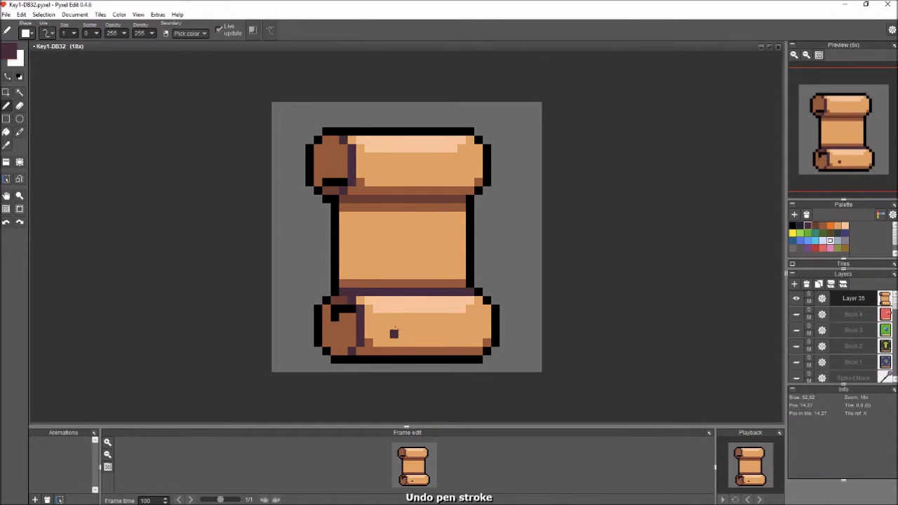
{"action": "key", "text": "ctrl+z"}
{"action": "key", "text": "ctrl+y"}
Step: Reduce the preview to 1x and shift the lower roll one pixel left to align it with the upper roll
{"action": "scroll", "coordinate": [849, 121], "scroll_direction": "down", "scroll_amount": 1}
{"action": "scroll", "coordinate": [849, 121], "scroll_direction": "down", "scroll_amount": 3}
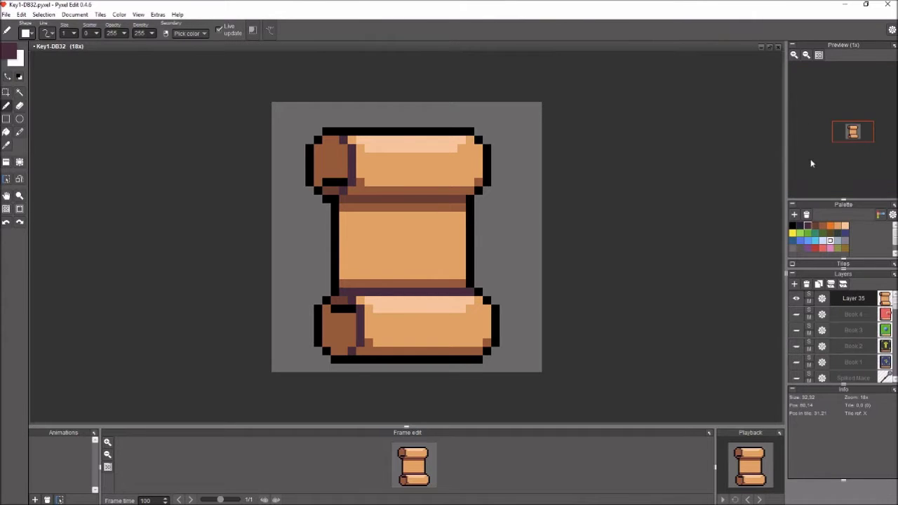
{"action": "key", "text": "m"}
{"action": "left_click_drag", "start_coordinate": [287, 282], "coordinate": [527, 373]}
{"action": "key", "text": "Left"}
{"action": "key", "text": "Return"}
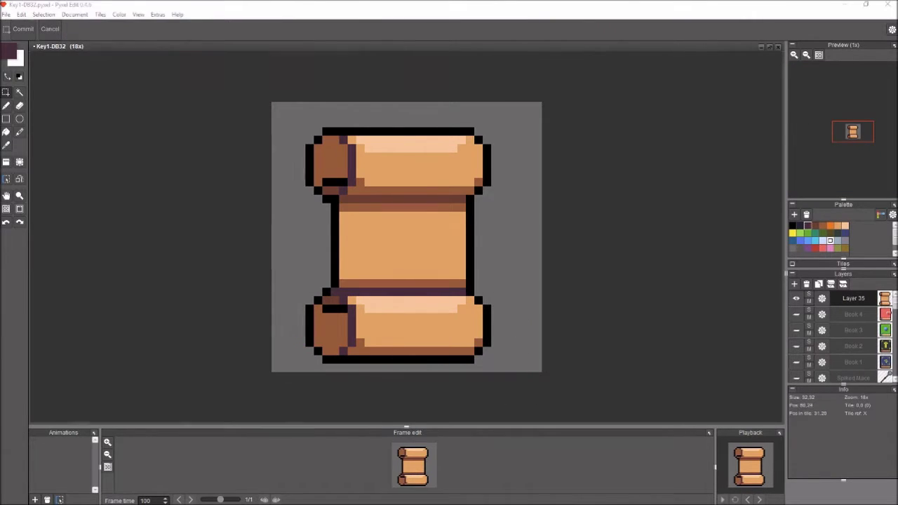
Step: Make both rolls one pixel shorter in height and recentre the scroll on the canvas
{"action": "left_click_drag", "start_coordinate": [297, 118], "coordinate": [499, 160]}
{"action": "key", "text": "Down"}
{"action": "key", "text": "Return"}
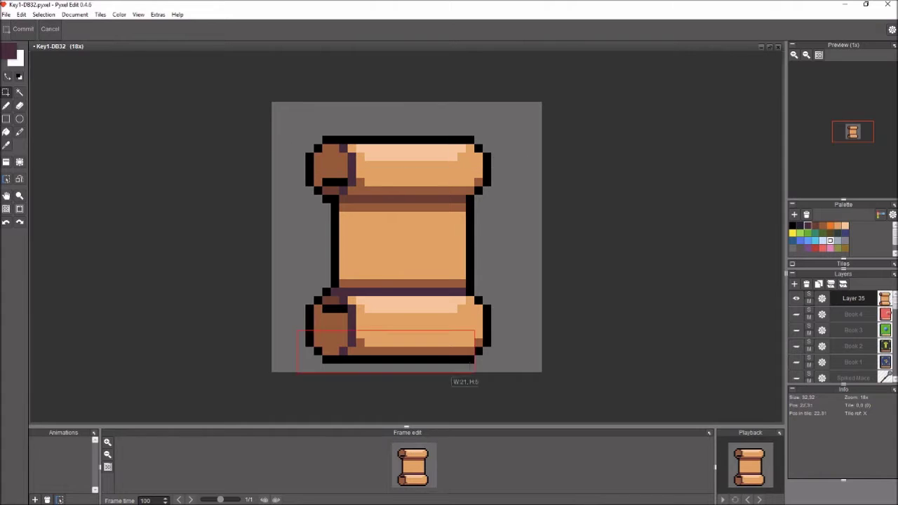
{"action": "key", "text": "ctrl+z"}
{"action": "key", "text": "ctrl+z"}
{"action": "key", "text": "ctrl+z"}
Step: Recolour the dividing line above the lower roll in brown so it merges with the parchment shading
{"action": "key", "text": "i"}
{"action": "left_click", "coordinate": [380, 269]}
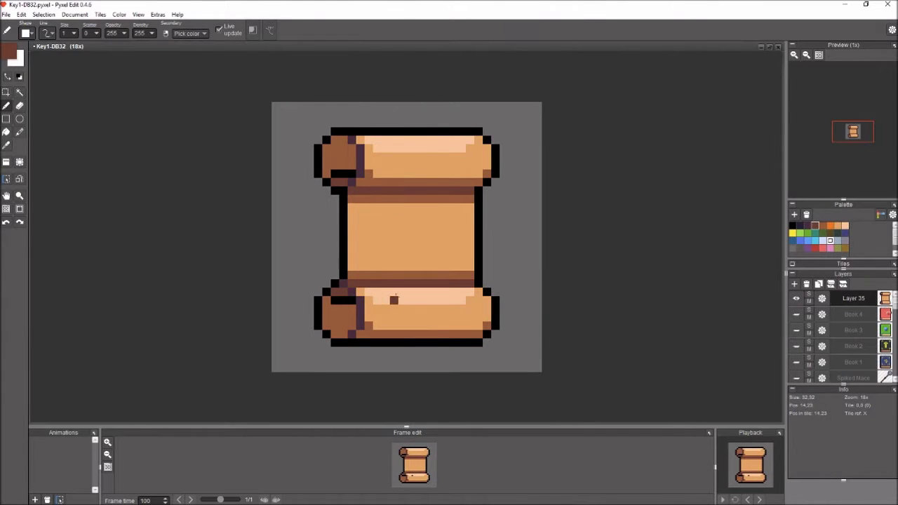
{"action": "left_click", "coordinate": [410, 299], "text": "alt"}
{"action": "mouse_move", "coordinate": [348, 283]}
{"action": "left_mouse_down"}
{"action": "mouse_move", "coordinate": [474, 283]}
{"action": "mouse_move", "coordinate": [474, 275]}
{"action": "left_mouse_up"}
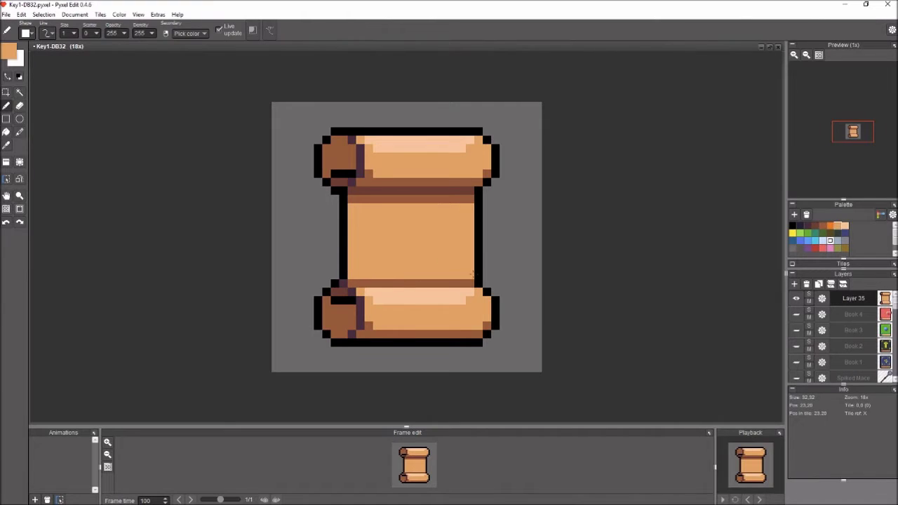
{"action": "key", "text": "ctrl+z"}
Step: Draw three rows of dark purple rune-like glyphs across the parchment
{"action": "left_click", "coordinate": [360, 175], "text": "alt"}
{"action": "left_click_drag", "start_coordinate": [386, 196], "coordinate": [387, 216]}
{"action": "left_click_drag", "start_coordinate": [380, 202], "coordinate": [419, 214]}
{"action": "mouse_move", "coordinate": [409, 216]}
{"action": "left_mouse_down"}
{"action": "mouse_move", "coordinate": [445, 206]}
{"action": "mouse_move", "coordinate": [437, 208]}
{"action": "mouse_move", "coordinate": [455, 269]}
{"action": "mouse_move", "coordinate": [371, 230]}
{"action": "mouse_move", "coordinate": [364, 239]}
{"action": "mouse_move", "coordinate": [408, 237]}
{"action": "mouse_move", "coordinate": [396, 248]}
{"action": "mouse_move", "coordinate": [428, 250]}
{"action": "left_mouse_up"}
{"action": "key", "text": "ctrl+z"}
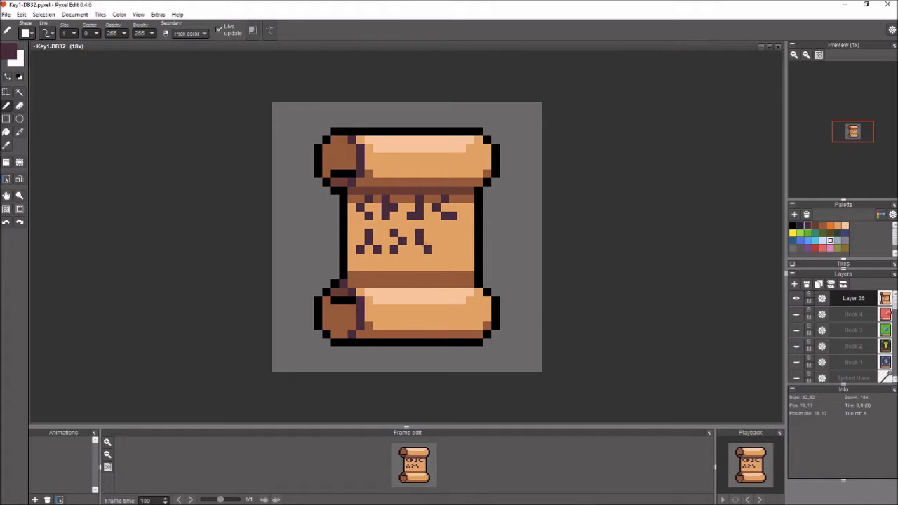
{"action": "left_click_drag", "start_coordinate": [366, 265], "coordinate": [380, 270]}
{"action": "left_click_drag", "start_coordinate": [397, 265], "coordinate": [405, 277]}
{"action": "left_click_drag", "start_coordinate": [417, 265], "coordinate": [432, 277]}
Step: Enlarge the preview to 2x, try a yellow highlight along the upper roll's top edge, and undo it
{"action": "scroll", "coordinate": [853, 134], "scroll_direction": "up", "scroll_amount": 1}
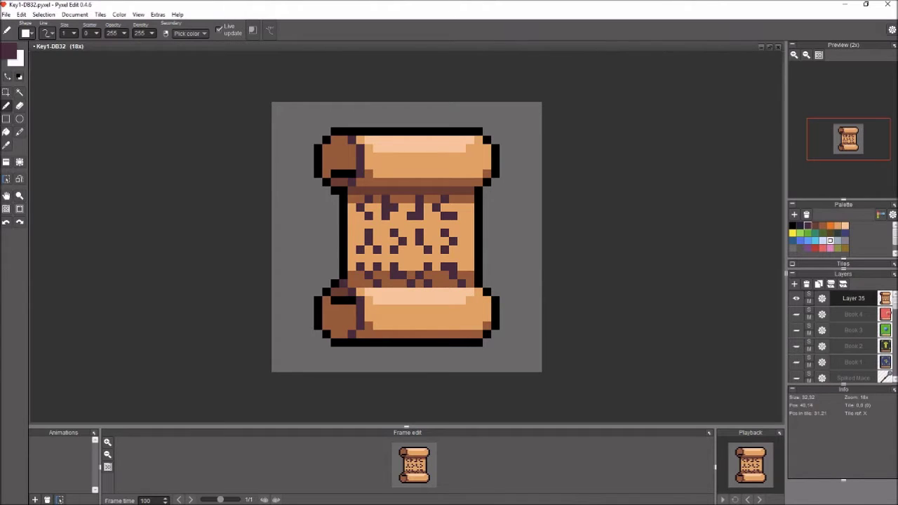
{"action": "left_click", "coordinate": [793, 233]}
{"action": "left_click_drag", "start_coordinate": [374, 140], "coordinate": [468, 141]}
{"action": "key", "text": "ctrl+z"}
{"action": "left_click", "coordinate": [828, 239]}
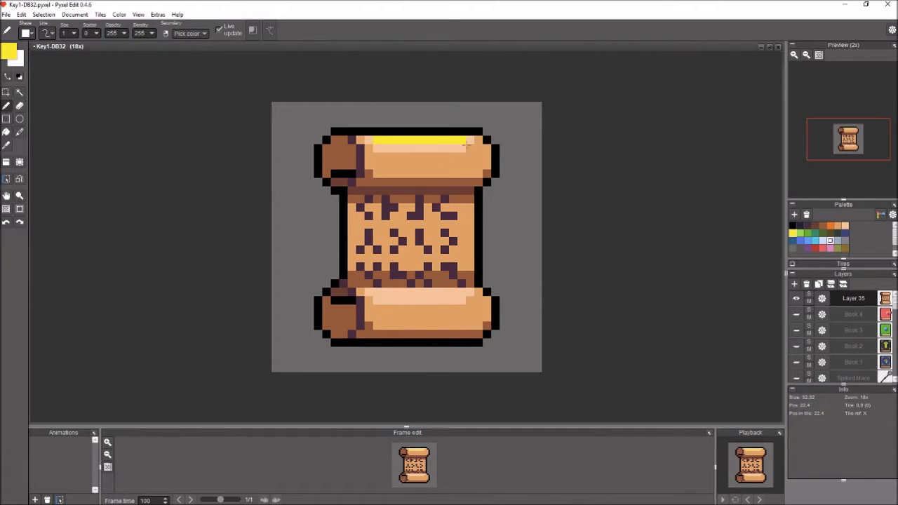
{"action": "key", "text": "ctrl+z"}
Step: Try tan touches on the scroll and dark purple on the lower roll's curl area, and undo them
{"action": "right_click", "coordinate": [463, 158]}
{"action": "left_click_drag", "start_coordinate": [327, 145], "coordinate": [326, 179]}
{"action": "key", "text": "ctrl+z"}
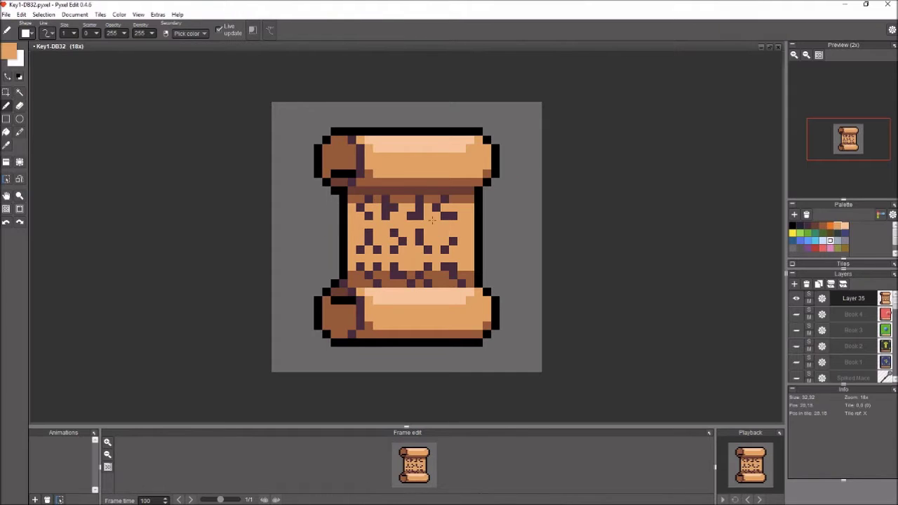
{"action": "right_click", "coordinate": [344, 292]}
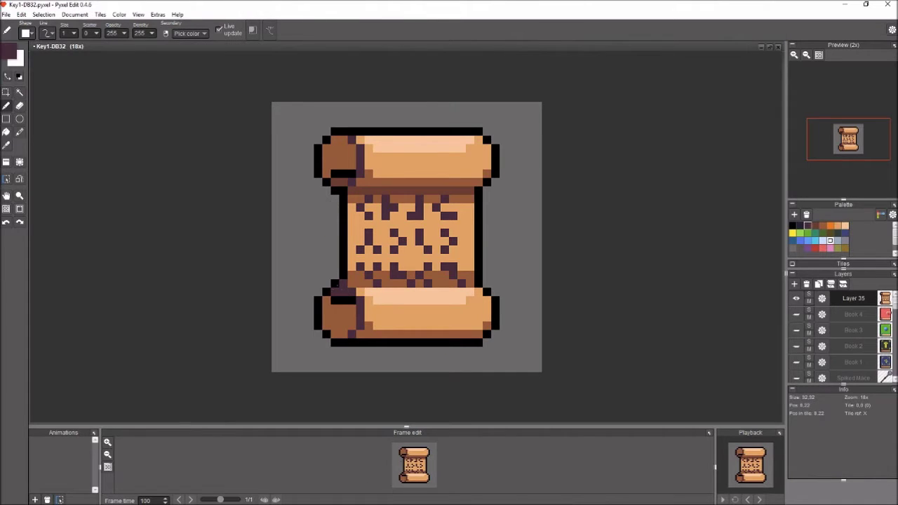
{"action": "key", "text": "ctrl+z"}
{"action": "key", "text": "ctrl+z"}
Step: Trim both rolls by another pixel in height and move their oval ends one pixel inward
{"action": "key", "text": "ctrl+v"}
{"action": "key", "text": "ctrl+z"}
{"action": "key", "text": "ctrl+z"}
{"action": "key", "text": "ctrl+z"}
{"action": "key", "text": "ctrl+z"}
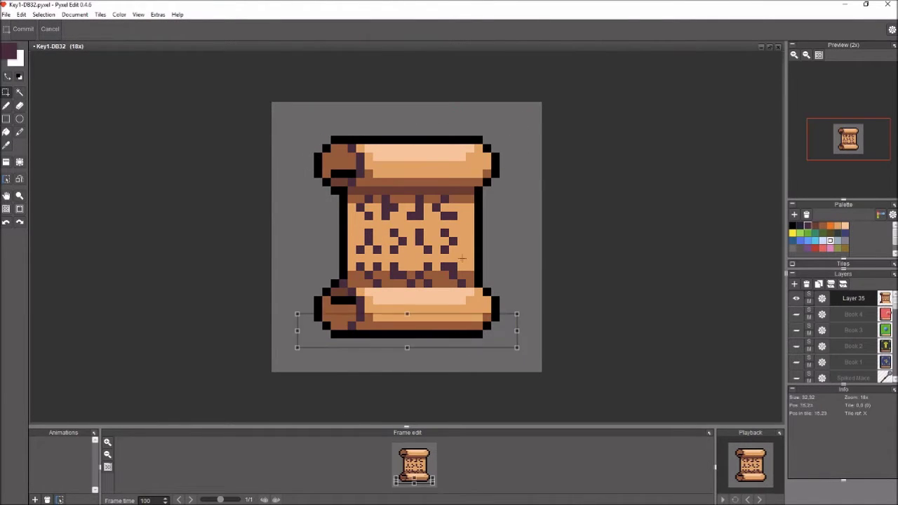
{"action": "key", "text": "ctrl+z"}
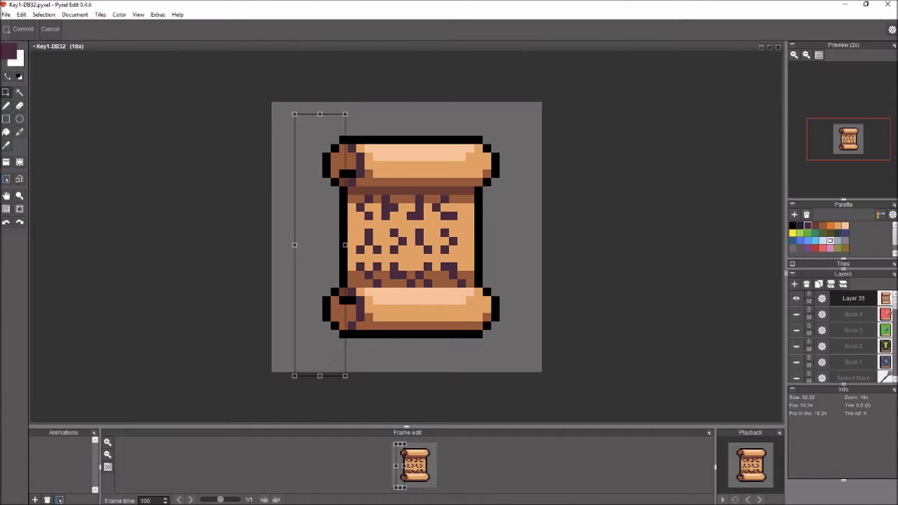
{"action": "key", "text": "ctrl+z"}
Step: Rework the last glyph of the second row and the first glyphs of the third row in dark purple
{"action": "key", "text": "b"}
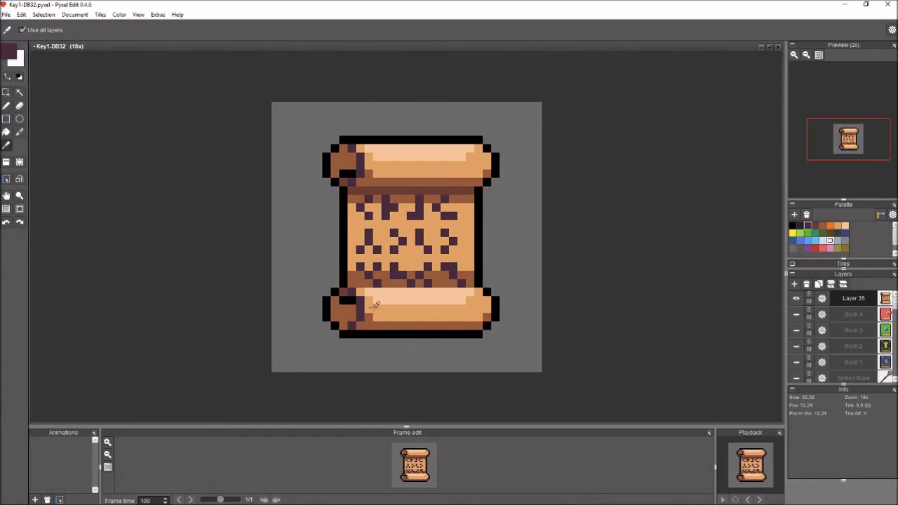
{"action": "key", "text": "alt"}
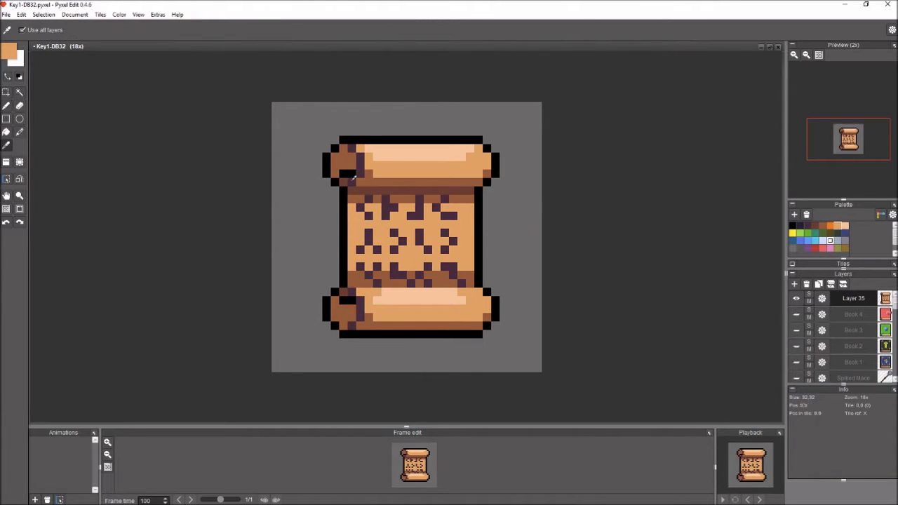
{"action": "left_click", "coordinate": [807, 225]}
{"action": "key", "text": "ctrl+z"}
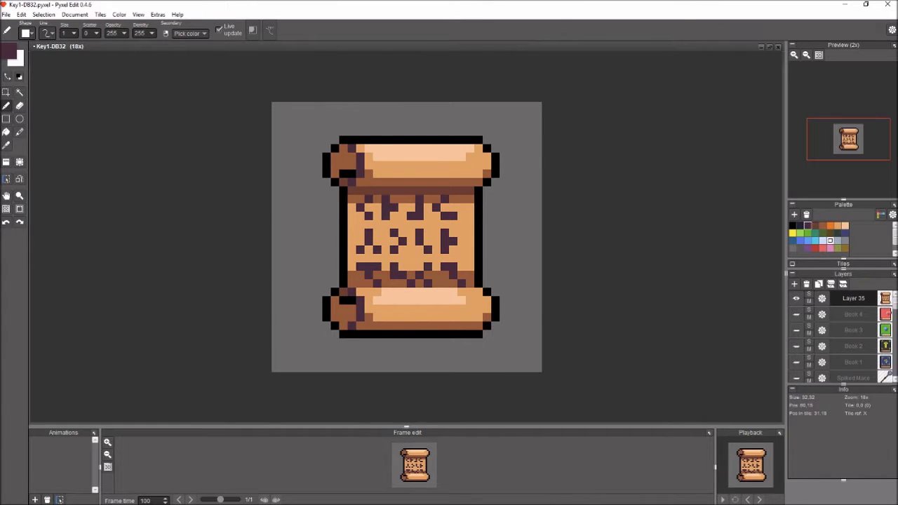
Step: Select the scroll's lower roll and move it down by one pixel
{"action": "key", "text": "m"}
{"action": "left_click_drag", "start_coordinate": [311, 287], "coordinate": [525, 370]}
{"action": "left_click_drag", "start_coordinate": [443, 268], "coordinate": [443, 275]}
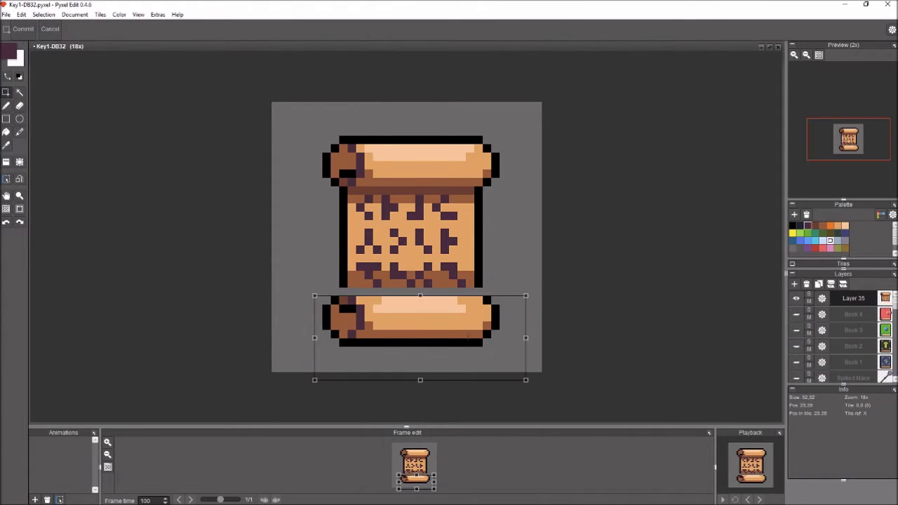
Step: Fill the gap above the lower roll with brown shadow and repaint the uppermost shadow row around the glyphs tan
{"action": "key", "text": "b"}
{"action": "left_click_drag", "start_coordinate": [344, 292], "coordinate": [479, 291]}
{"action": "left_click", "coordinate": [470, 275], "text": "alt"}
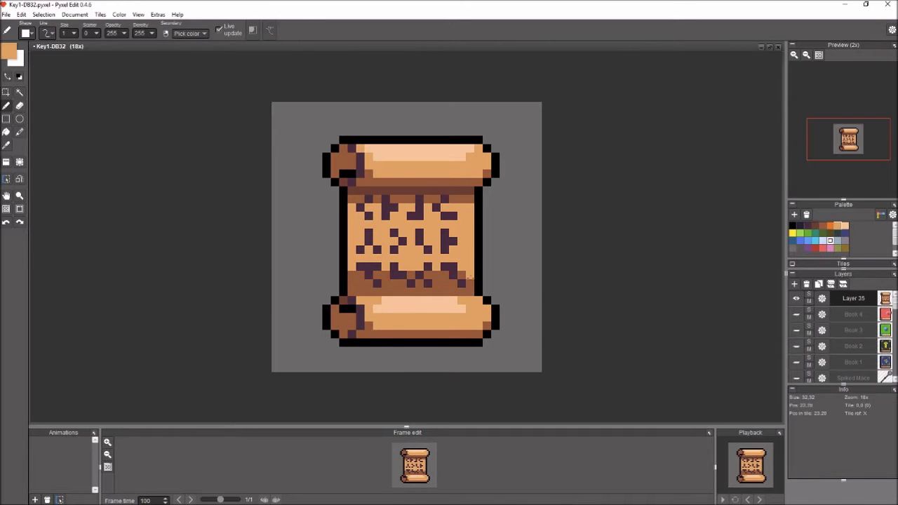
{"action": "left_click_drag", "start_coordinate": [411, 276], "coordinate": [351, 276]}
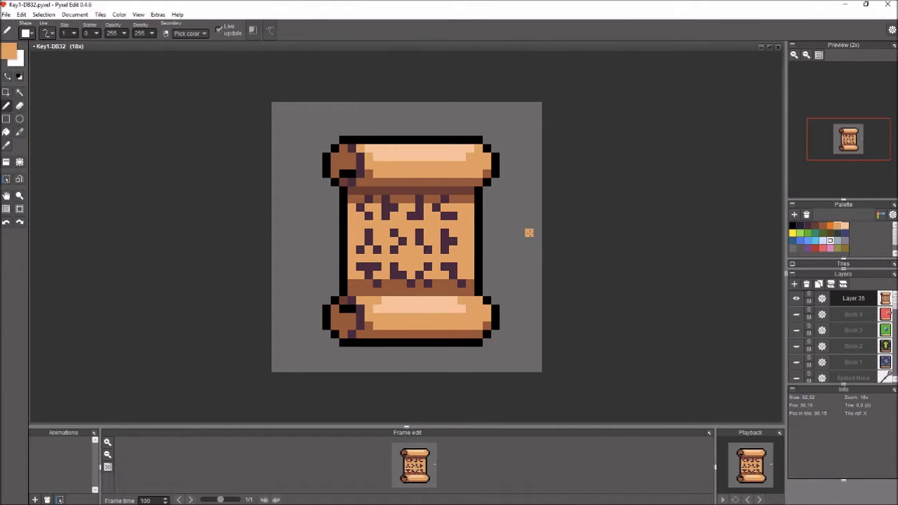
Step: Rename the scroll's layer to Scroll
{"action": "double_click", "coordinate": [840, 298]}
{"action": "type", "text": "Scroll"}
{"action": "key", "text": "Return"}
Step: Copy the whole scroll onto a new layer above and hide the original Scroll layer
{"action": "left_click", "coordinate": [22, 14]}
{"action": "left_click", "coordinate": [35, 60]}
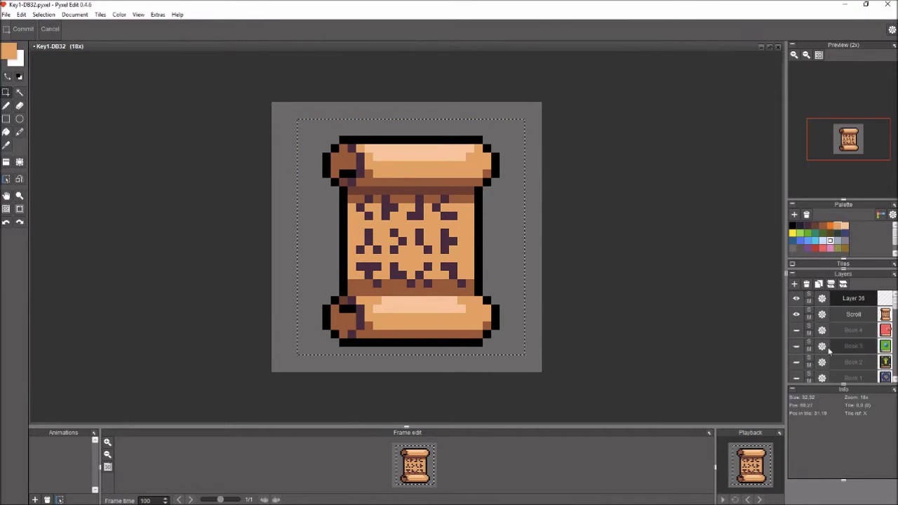
{"action": "left_click", "coordinate": [792, 232]}
{"action": "key", "text": "Return"}
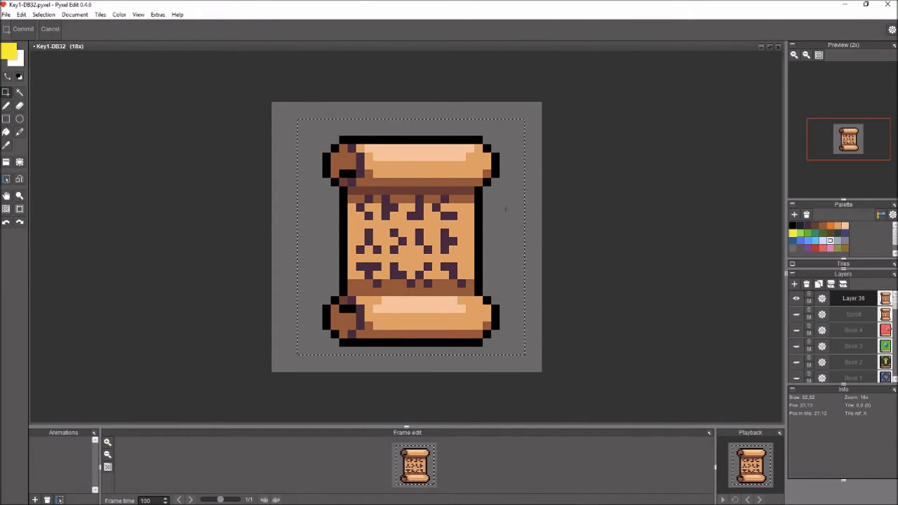
Step: Try yellow and orange recolourings of the copied scroll, including darker brown shading, and undo them
{"action": "key", "text": "f"}
{"action": "left_click", "coordinate": [463, 232]}
{"action": "key", "text": "ctrl+z"}
{"action": "key", "text": "ctrl+z"}
{"action": "key", "text": "ctrl+z"}
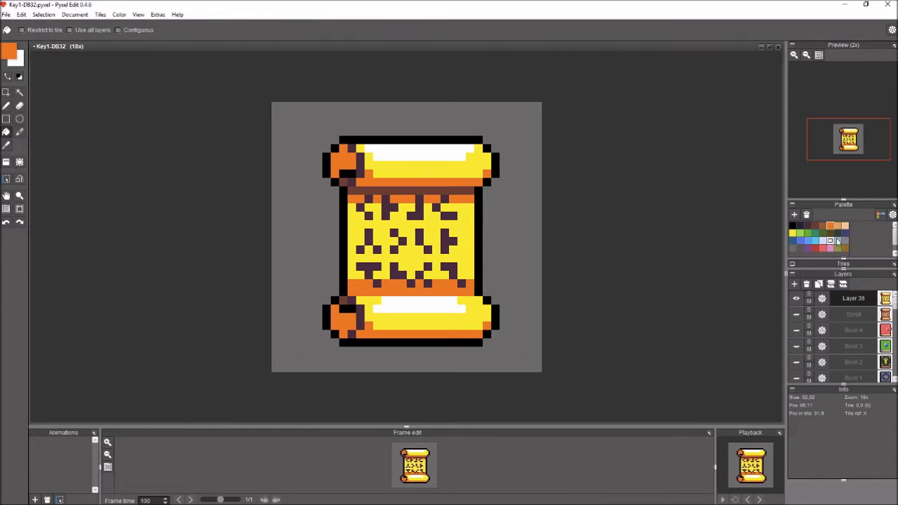
{"action": "key", "text": "ctrl+z"}
{"action": "key", "text": "ctrl+y"}
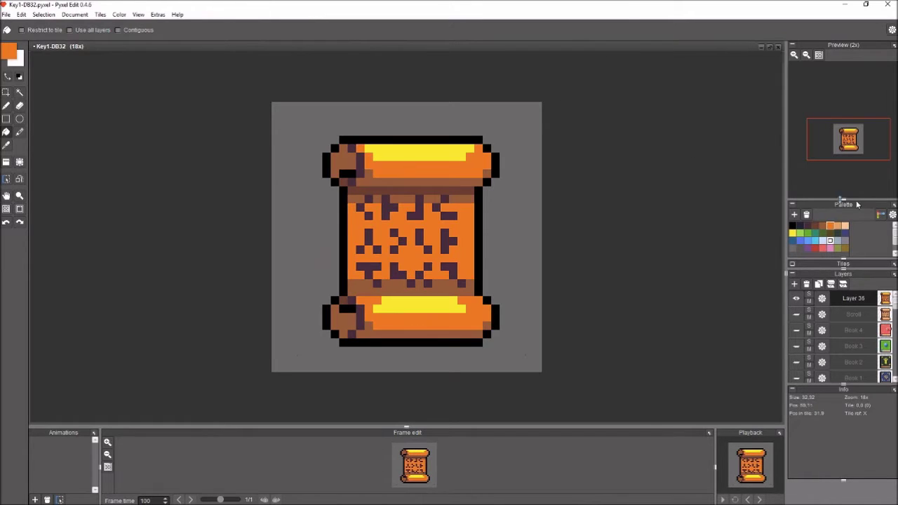
{"action": "key", "text": "ctrl+z"}
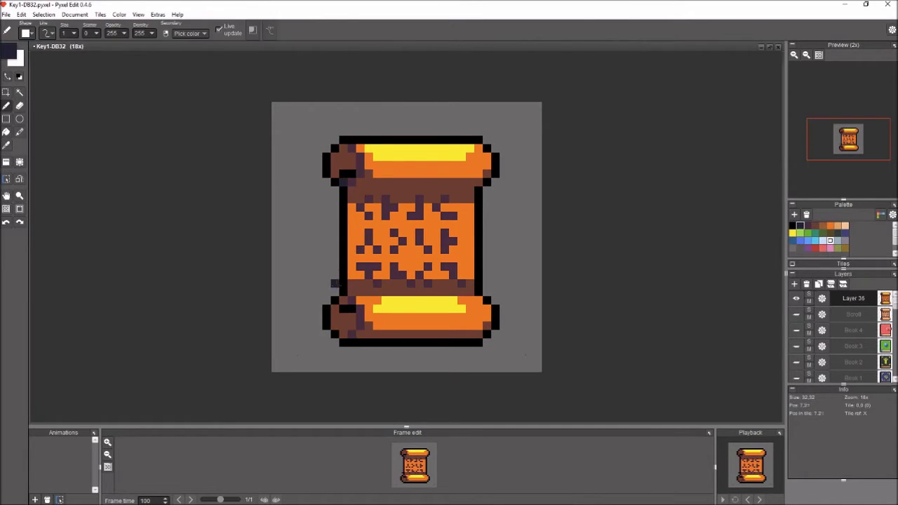
{"action": "key", "text": "b"}
{"action": "key", "text": "ctrl+z"}
Step: Try a pale blue body with white highlights on the copied scroll and undo the fills
{"action": "key", "text": "f"}
{"action": "key", "text": "ctrl+y"}
{"action": "key", "text": "ctrl+y"}
{"action": "key", "text": "ctrl+y"}
{"action": "key", "text": "ctrl+y"}
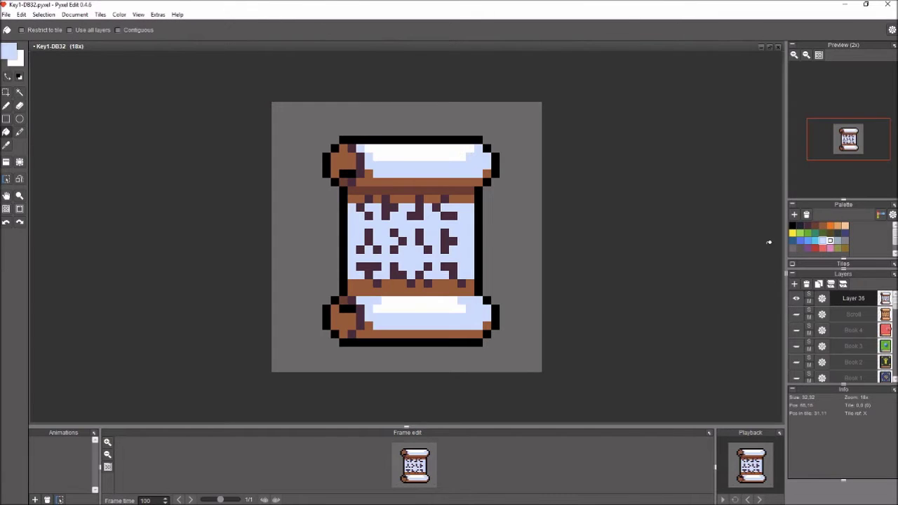
{"action": "left_click", "coordinate": [362, 188]}
{"action": "key", "text": "ctrl+z"}
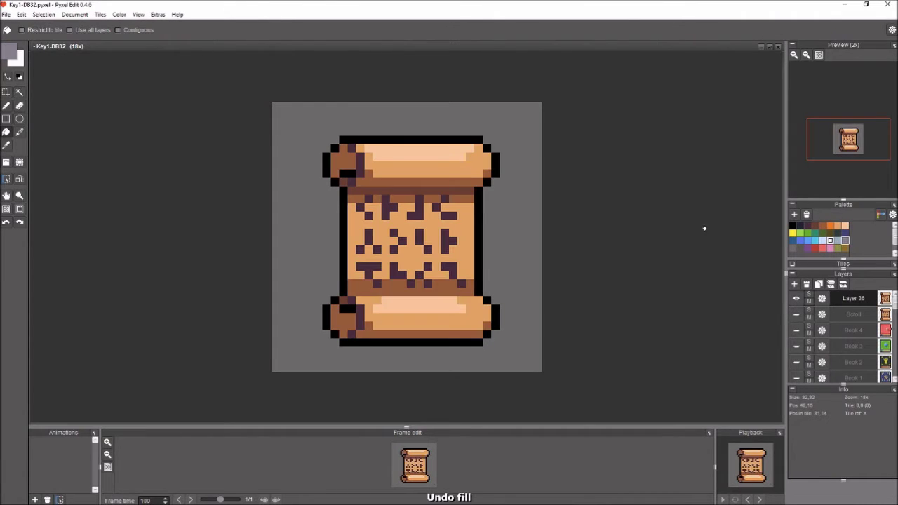
Step: Recolour the copied scroll with pale blue highlights, a grey-blue body and grey shading, and name its layer Scroll 2
{"action": "key", "text": "ctrl+z"}
{"action": "key", "text": "ctrl+z"}
{"action": "key", "text": "ctrl+y"}
{"action": "key", "text": "ctrl+y"}
{"action": "key", "text": "ctrl+y"}
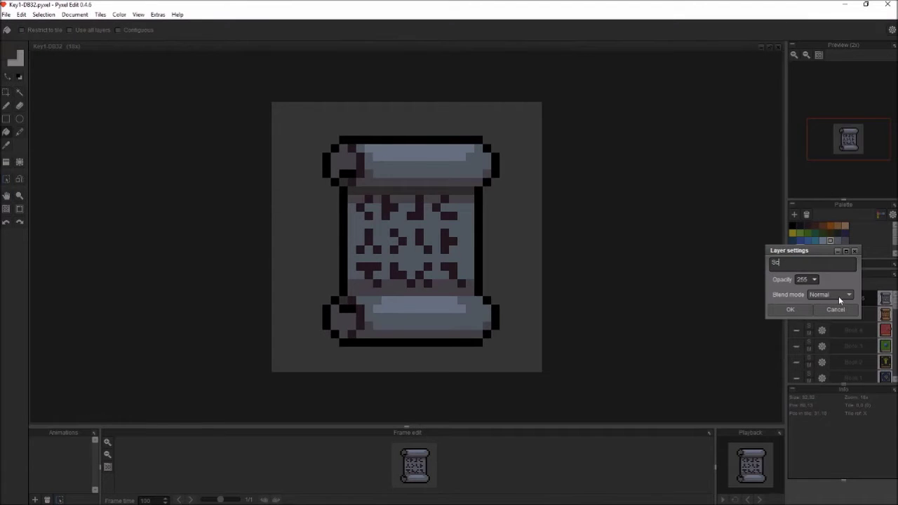
{"action": "key", "text": "Return"}
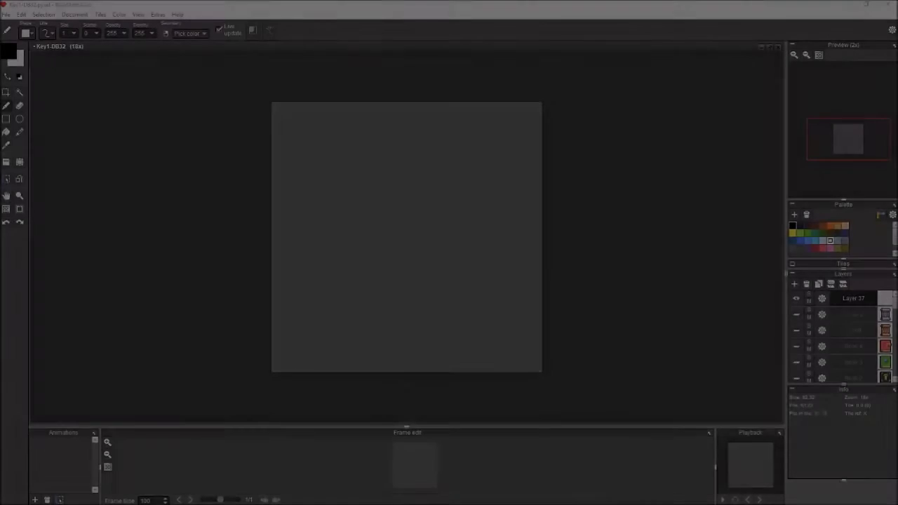
Step: Outline an upright parchment sheet in black on the new empty layer, with a curled upper-left corner and a thin rolled lower edge
{"action": "mouse_move", "coordinate": [301, 139]}
{"action": "left_mouse_down"}
{"action": "mouse_move", "coordinate": [335, 148]}
{"action": "mouse_move", "coordinate": [343, 309]}
{"action": "mouse_move", "coordinate": [343, 283]}
{"action": "mouse_move", "coordinate": [334, 303]}
{"action": "left_mouse_up"}
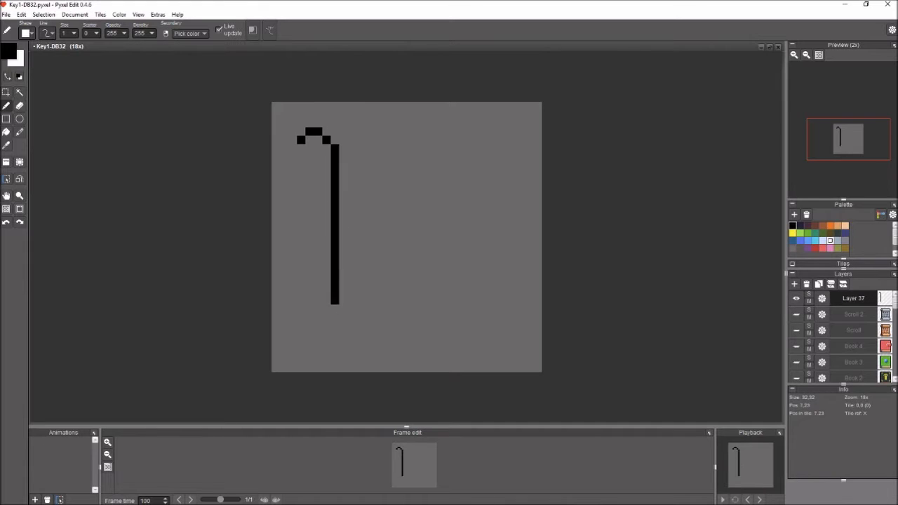
{"action": "key", "text": "ctrl+z"}
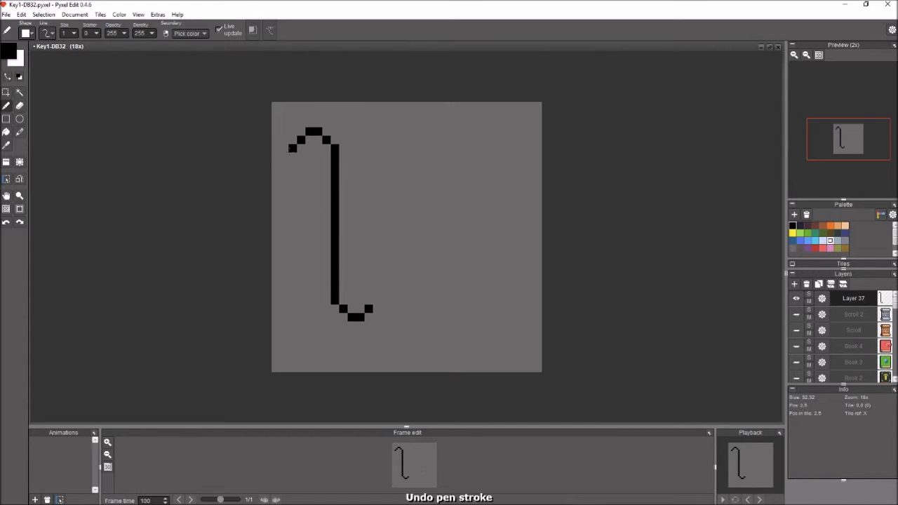
{"action": "key", "text": "ctrl+z"}
{"action": "left_click_drag", "start_coordinate": [309, 148], "coordinate": [326, 149]}
{"action": "mouse_move", "coordinate": [368, 301]}
{"action": "left_mouse_down"}
{"action": "mouse_move", "coordinate": [351, 301]}
{"action": "mouse_move", "coordinate": [491, 309]}
{"action": "left_mouse_up"}
{"action": "key", "text": "ctrl+z"}
{"action": "mouse_move", "coordinate": [323, 131]}
{"action": "left_mouse_down"}
{"action": "mouse_move", "coordinate": [465, 131]}
{"action": "mouse_move", "coordinate": [478, 148]}
{"action": "mouse_move", "coordinate": [478, 284]}
{"action": "left_mouse_up"}
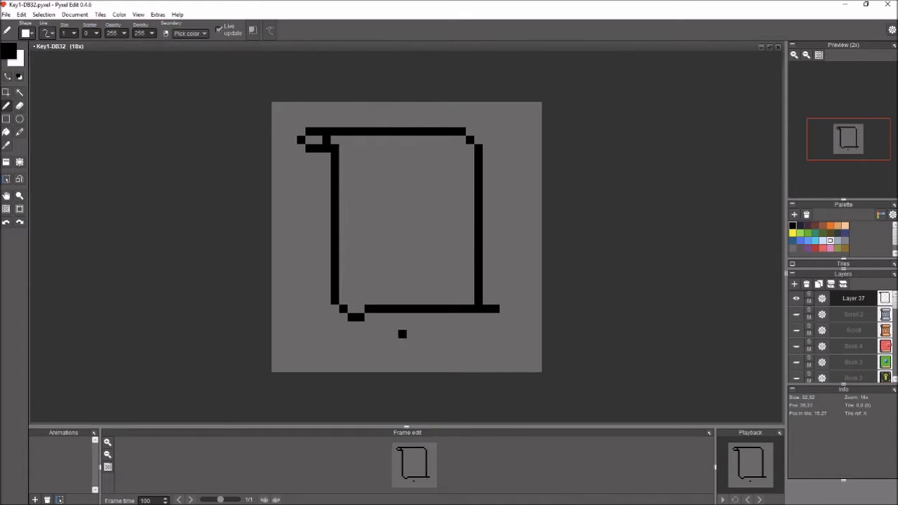
{"action": "left_click_drag", "start_coordinate": [504, 317], "coordinate": [368, 319]}
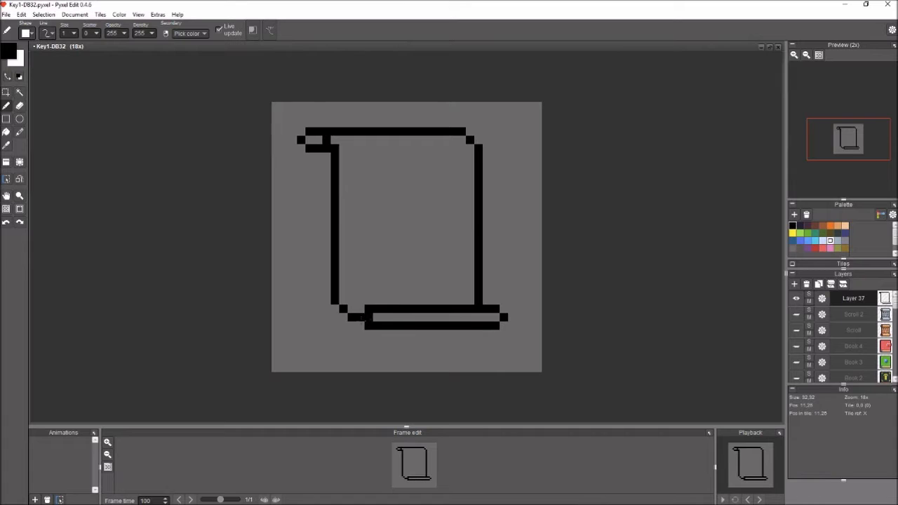
Step: Fill the parchment sheet with tan and its upper curl and lower roll with brown
{"action": "left_click", "coordinate": [834, 237]}
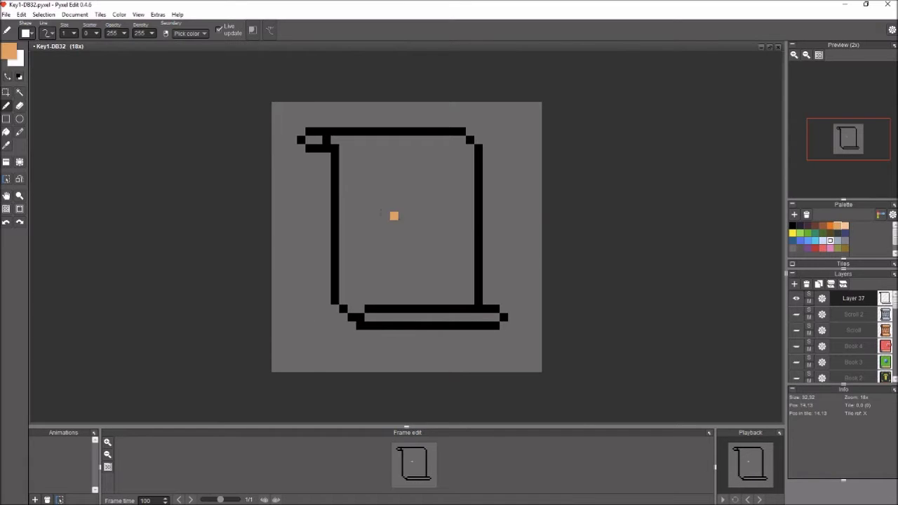
{"action": "key", "text": "f"}
{"action": "left_click", "coordinate": [353, 187]}
{"action": "left_click", "coordinate": [403, 317]}
{"action": "left_click", "coordinate": [823, 225]}
{"action": "left_click", "coordinate": [314, 139]}
{"action": "left_click", "coordinate": [403, 313]}
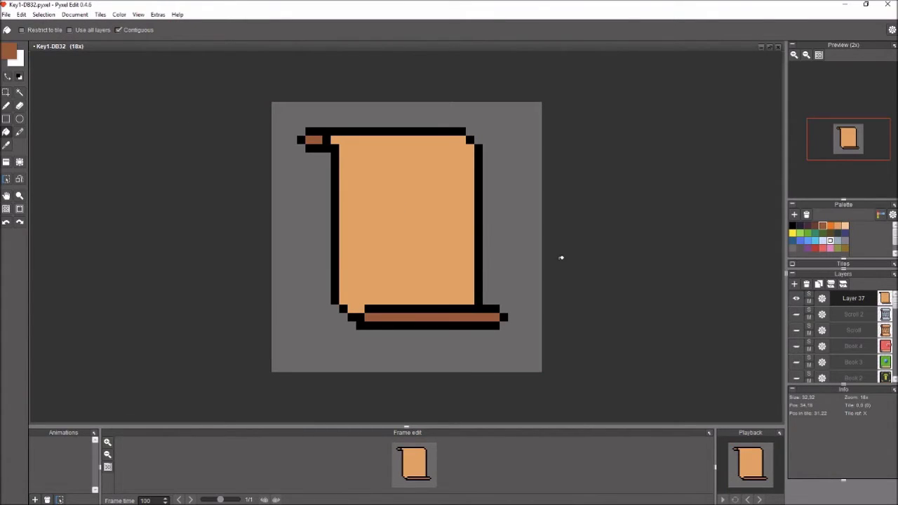
Step: Shorten the outer ends of both curls by one pixel and paint a two-row light peach highlight along the sheet's top
{"action": "key", "text": "b"}
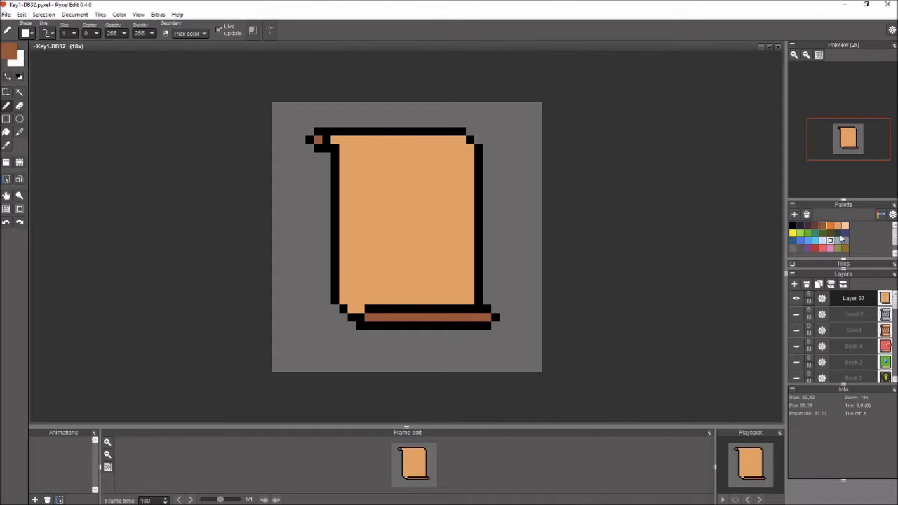
{"action": "left_click", "coordinate": [355, 309]}
{"action": "left_click", "coordinate": [845, 225]}
{"action": "left_click", "coordinate": [336, 140]}
{"action": "left_click", "coordinate": [462, 139], "text": "shift"}
{"action": "left_click", "coordinate": [352, 147]}
{"action": "left_click", "coordinate": [459, 147], "text": "shift"}
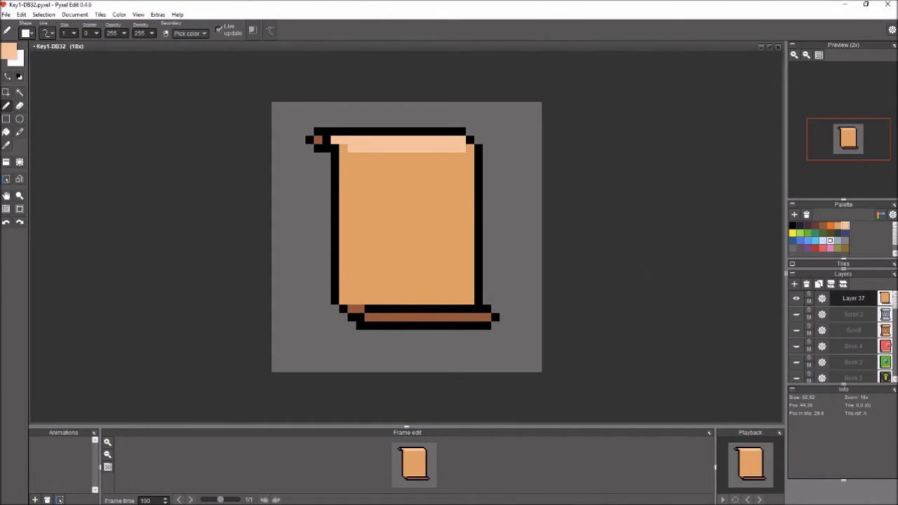
{"action": "key", "text": "ctrl+z"}
{"action": "key", "text": "ctrl+z"}
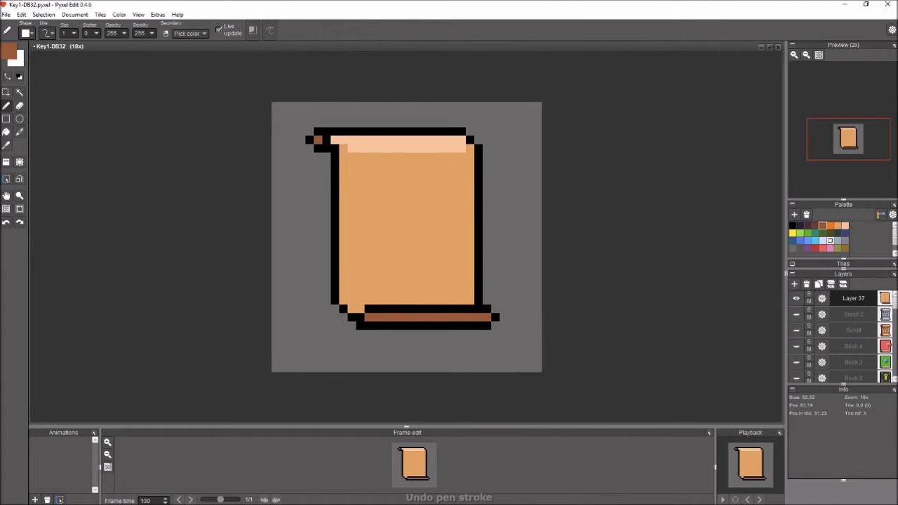
Step: Rename the parchment sheet's layer to Parchment
{"action": "double_click", "coordinate": [853, 299]}
{"action": "type", "text": "Parchment"}
{"action": "key", "text": "Return"}
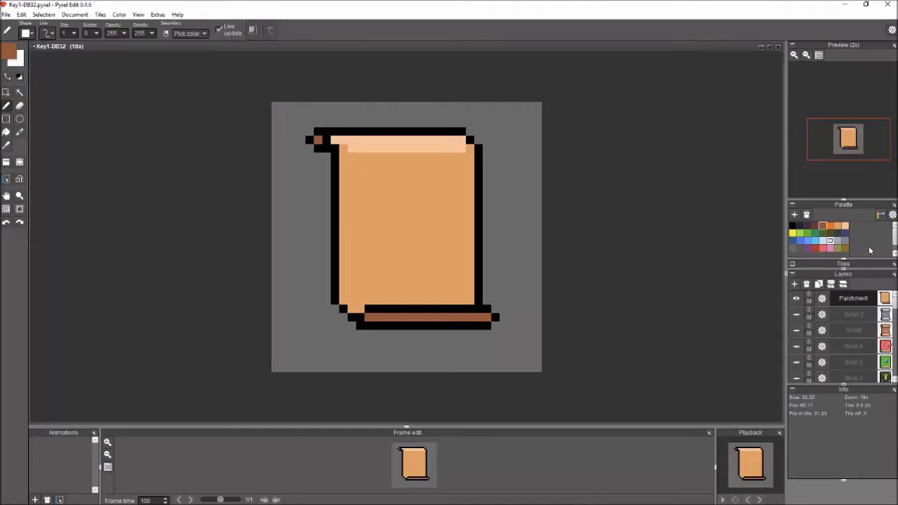
Step: Copy the parchment onto a new layer above and hide the original Parchment layer
{"action": "key", "text": "ctrl+c"}
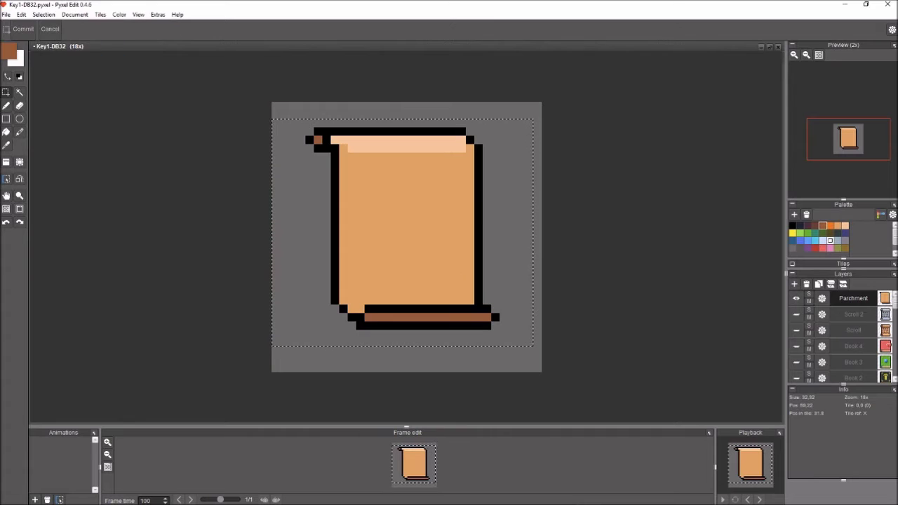
{"action": "key", "text": "ctrl+v"}
{"action": "left_click", "coordinate": [23, 29]}
{"action": "key", "text": "f"}
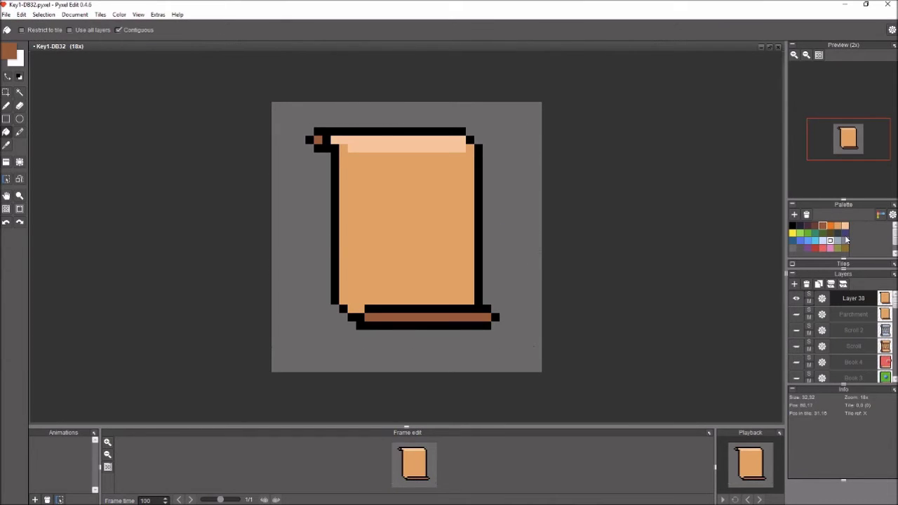
Step: Recolour the copied parchment with a white highlight, a pale blue sheet and grey-blue curls
{"action": "left_click", "coordinate": [823, 240]}
{"action": "left_click", "coordinate": [383, 145]}
{"action": "left_click", "coordinate": [373, 188]}
{"action": "left_click", "coordinate": [318, 140]}
{"action": "left_click", "coordinate": [424, 317]}
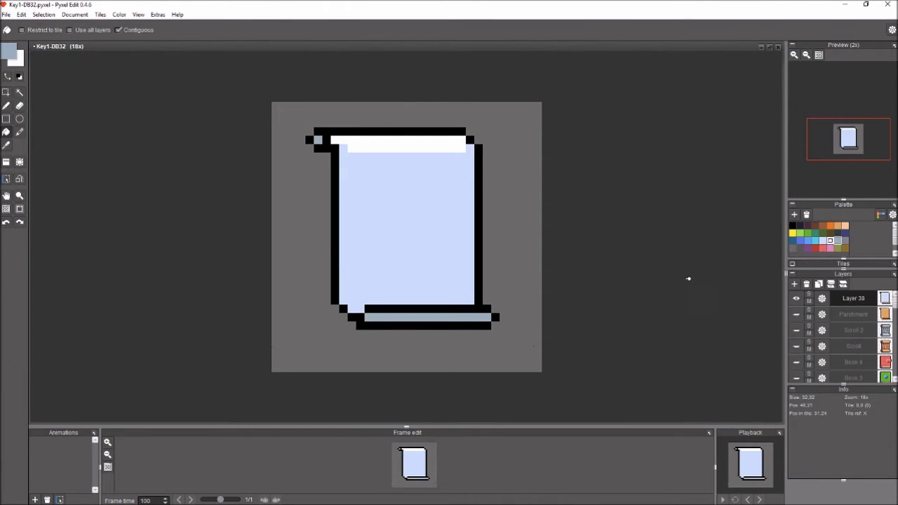
Step: Rename the pale blue parchment's layer to Parchment 2
{"action": "left_click", "coordinate": [822, 298]}
{"action": "type", "text": "Parchment 2"}
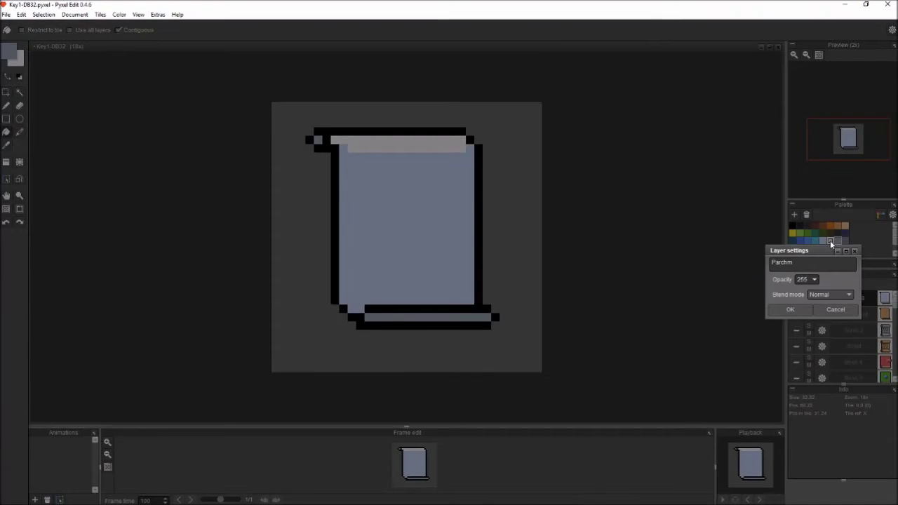
{"action": "key", "text": "Return"}
Step: Copy the tan parchment from the Parchment layer onto a new layer above Parchment 2
{"action": "key", "text": "ctrl+v"}
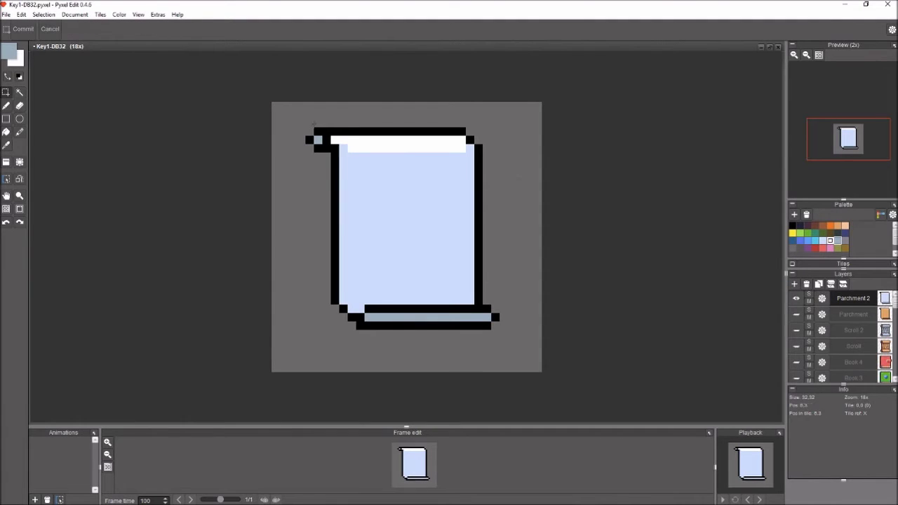
{"action": "left_click", "coordinate": [853, 314]}
{"action": "left_click", "coordinate": [21, 14]}
{"action": "left_click", "coordinate": [21, 14]}
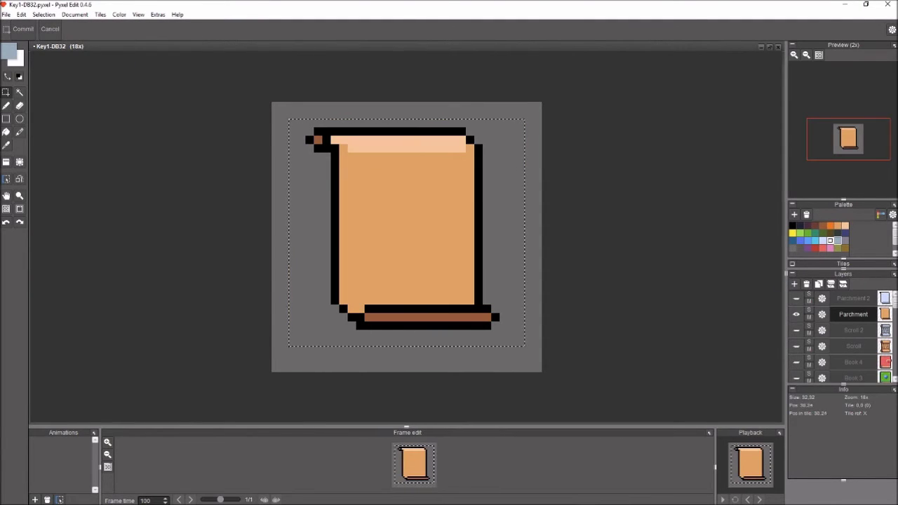
{"action": "left_click", "coordinate": [794, 284]}
{"action": "left_click_drag", "start_coordinate": [853, 302], "coordinate": [853, 298]}
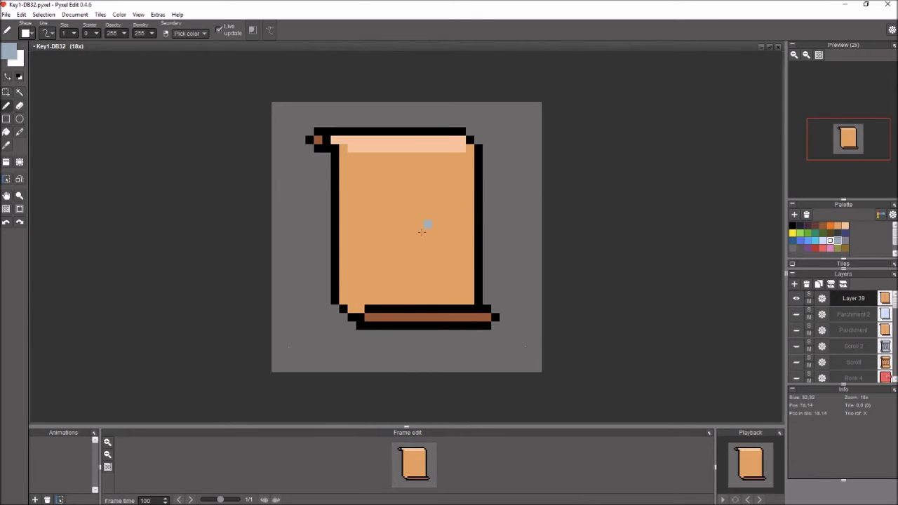
Step: Remove the lower roll from the new tan copy and shift the remaining sheet one pixel to the right
{"action": "key", "text": "ctrl+v"}
{"action": "key", "text": "Right"}
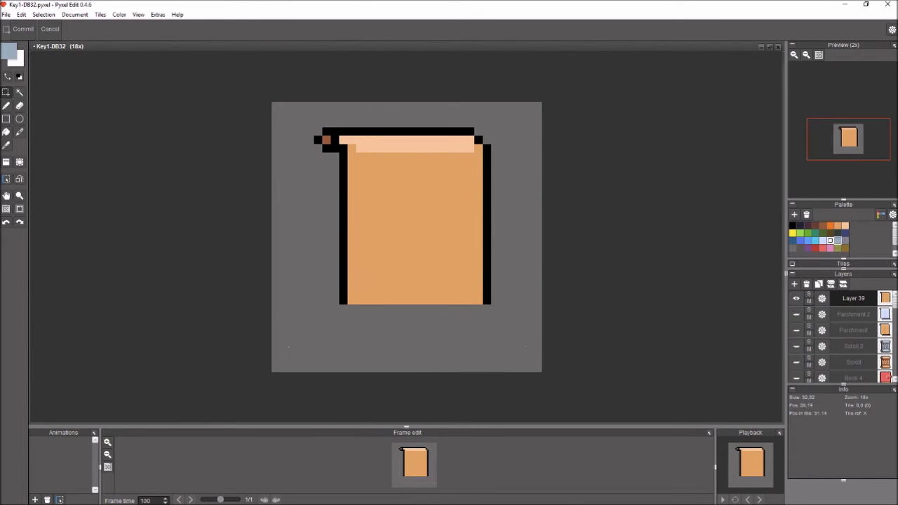
{"action": "key", "text": "Return"}
Step: Draw a new, lower bottom edge in black and extend the side outlines down towards it
{"action": "left_click", "coordinate": [474, 342], "text": "shift"}
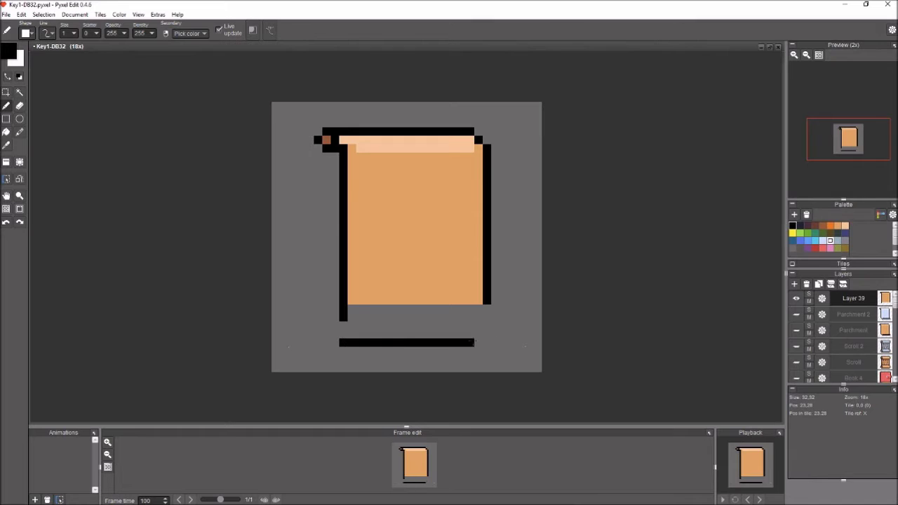
{"action": "left_click_drag", "start_coordinate": [487, 326], "coordinate": [479, 309]}
{"action": "left_click", "coordinate": [334, 325]}
{"action": "left_click", "coordinate": [325, 334]}
{"action": "left_click", "coordinate": [317, 342]}
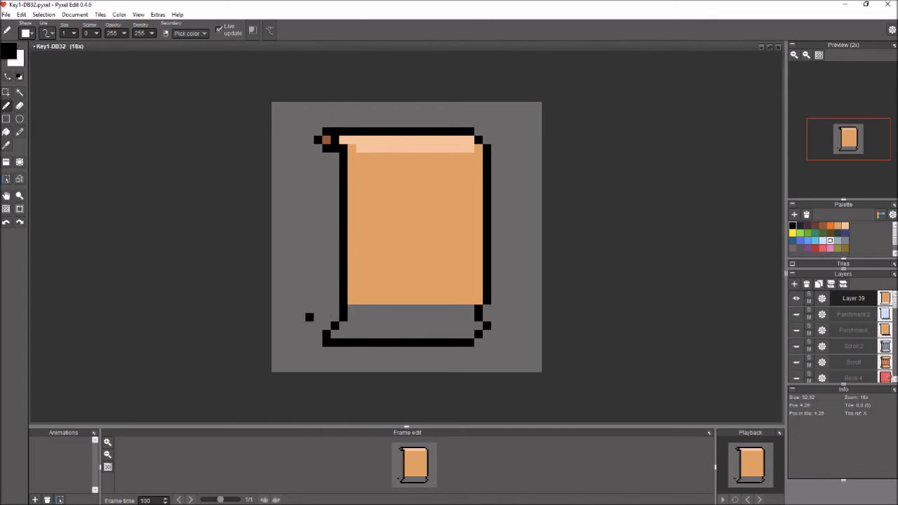
Step: Redraw the lower-left corner as a small curl matching the upper one and straighten the lower end of the right edge
{"action": "key", "text": "ctrl+z"}
{"action": "key", "text": "ctrl+z"}
{"action": "left_click", "coordinate": [325, 326]}
{"action": "left_click_drag", "start_coordinate": [326, 342], "coordinate": [334, 343]}
{"action": "left_click", "coordinate": [334, 334]}
{"action": "left_click", "coordinate": [487, 317]}
{"action": "key", "text": "e"}
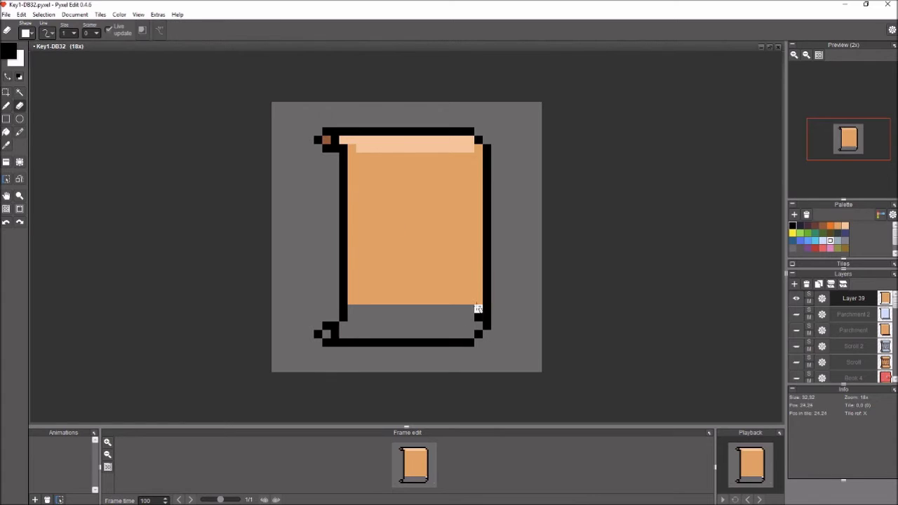
Step: Fill the extended lower part of the sheet with tan and shade its bottom two rows brown
{"action": "key", "text": "b"}
{"action": "left_click", "coordinate": [415, 297], "text": "alt"}
{"action": "key", "text": "f"}
{"action": "left_click", "coordinate": [414, 322]}
{"action": "key", "text": "b"}
{"action": "left_click", "coordinate": [326, 334]}
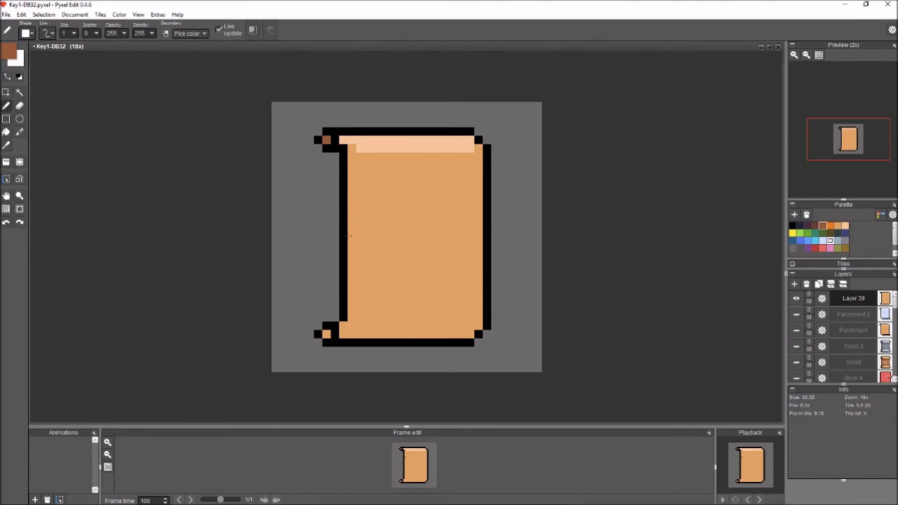
{"action": "mouse_move", "coordinate": [342, 334]}
{"action": "left_mouse_down"}
{"action": "mouse_move", "coordinate": [479, 334]}
{"action": "mouse_move", "coordinate": [479, 326]}
{"action": "left_mouse_up"}
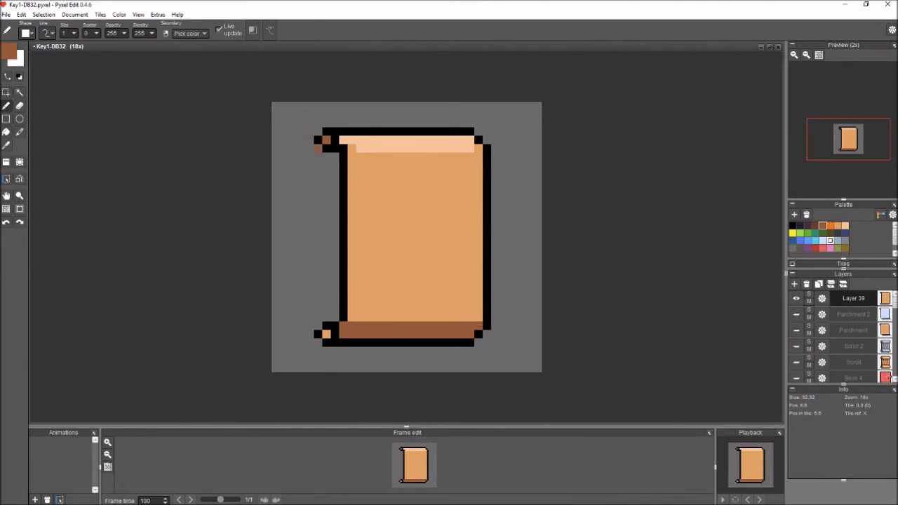
{"action": "left_click", "coordinate": [317, 141], "text": "alt"}
{"action": "left_click", "coordinate": [317, 149]}
{"action": "left_click", "coordinate": [325, 153]}
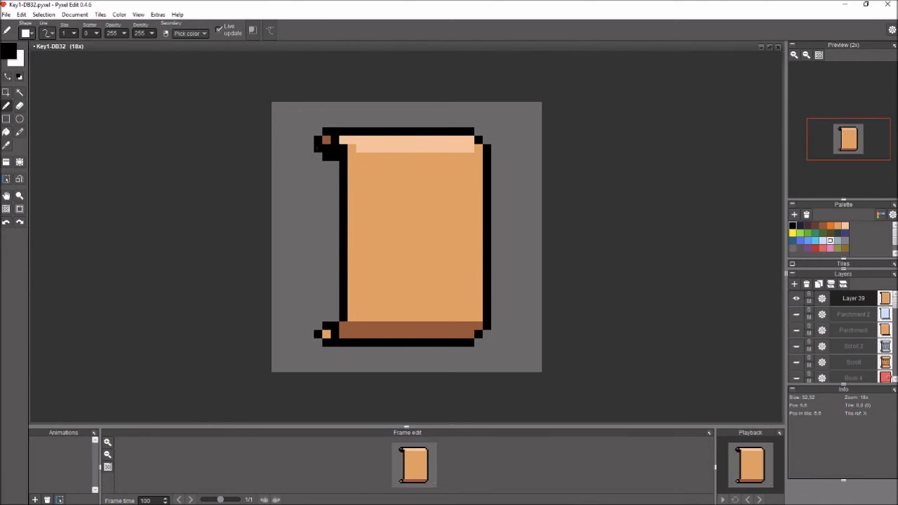
{"action": "left_click_drag", "start_coordinate": [325, 124], "coordinate": [309, 140]}
{"action": "key", "text": "ctrl+z"}
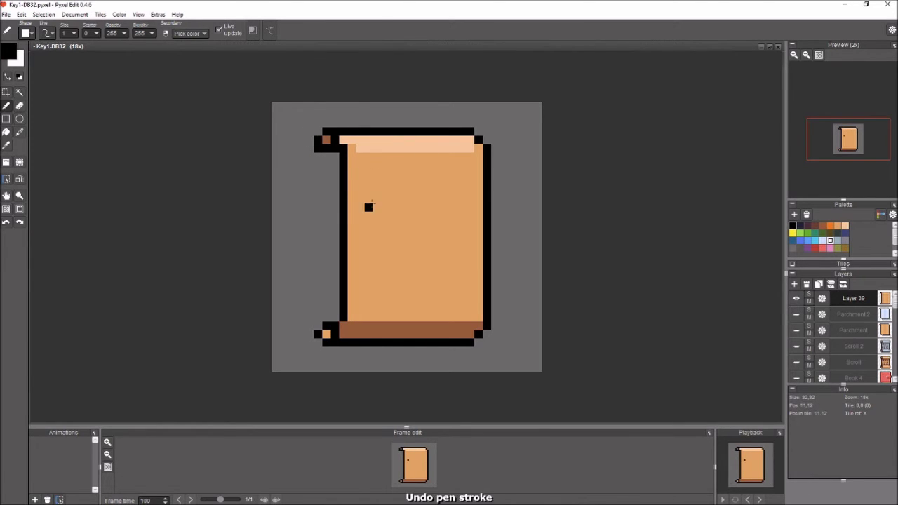
Step: Recolour the centre pixel of the lower-left curl brown to match the upper curl
{"action": "left_click", "coordinate": [326, 140]}
{"action": "left_click", "coordinate": [344, 329], "text": "alt"}
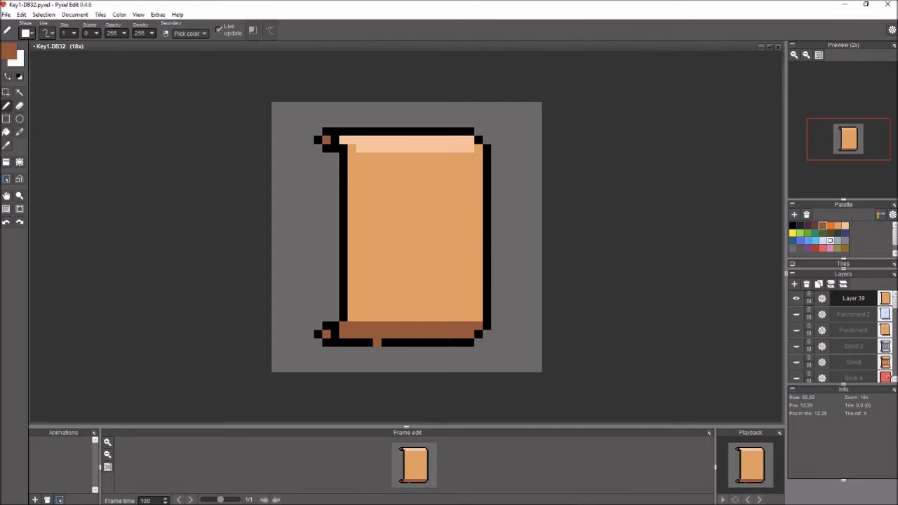
Step: Copy the finished tan parchment onto a new layer above it and hide the original
{"action": "key", "text": "ctrl+shift+n"}
{"action": "key", "text": "ctrl+v"}
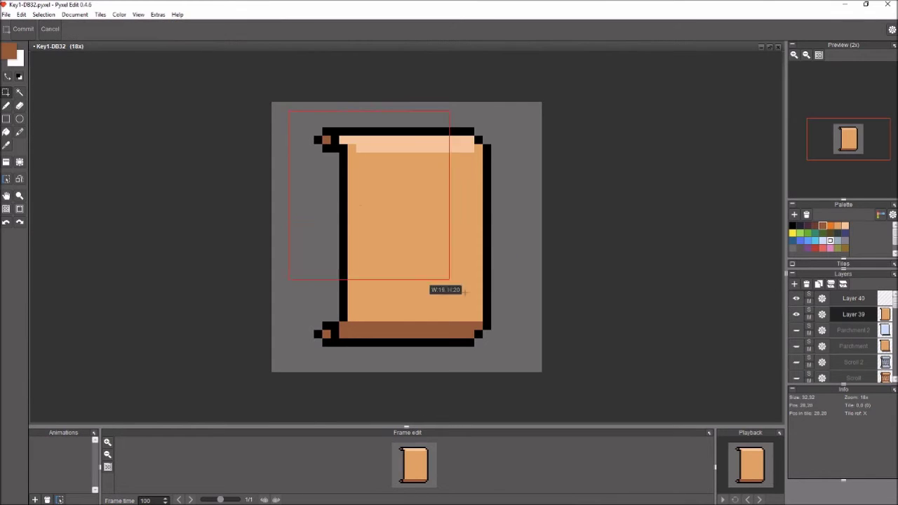
{"action": "key", "text": "Return"}
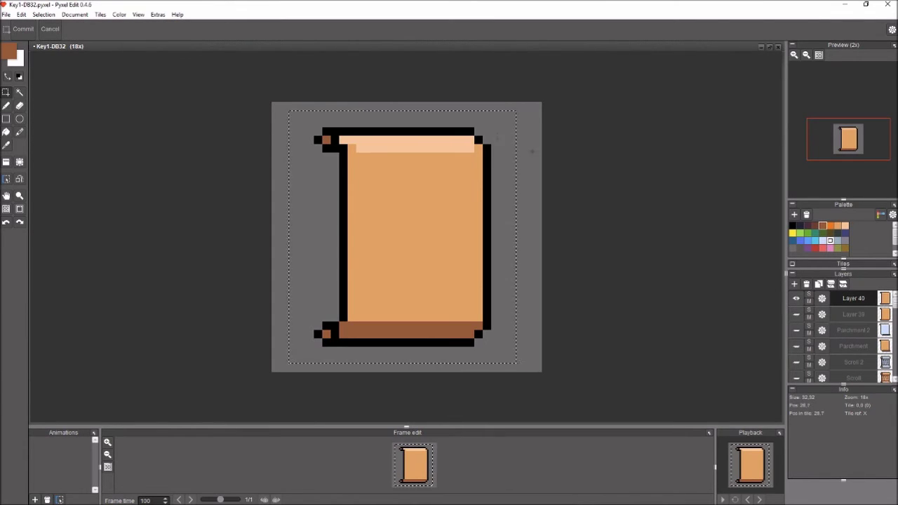
Step: Delete both left curls from the new copy and trim the leftover black pixels at its left corners
{"action": "left_click_drag", "start_coordinate": [289, 119], "coordinate": [331, 372]}
{"action": "key", "text": "Delete"}
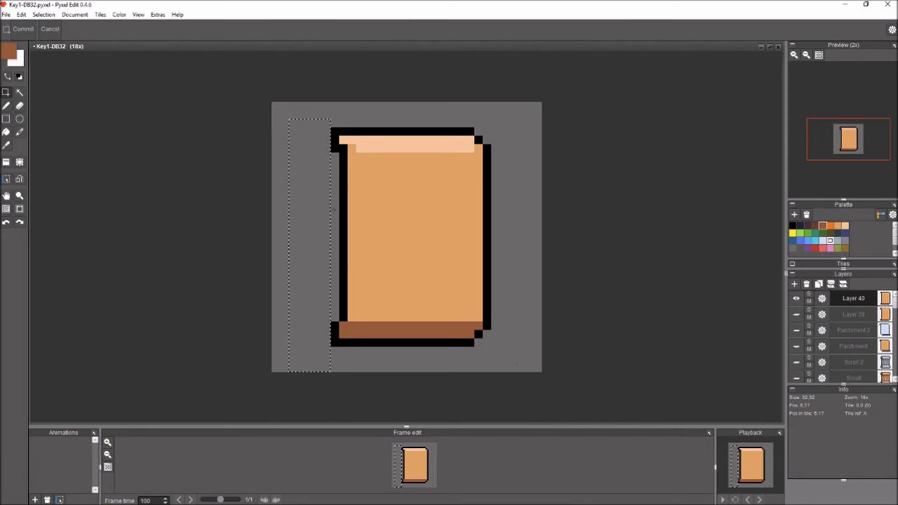
{"action": "key", "text": "e"}
{"action": "key", "text": "b"}
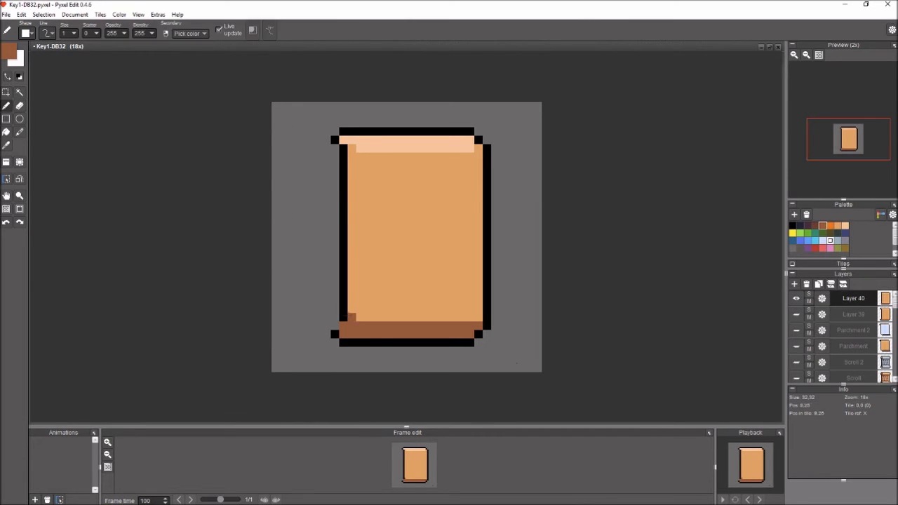
Step: Draw small round knob outlines in black at all four corners of the sheet
{"action": "left_click", "coordinate": [343, 322], "text": "alt"}
{"action": "mouse_move", "coordinate": [327, 131]}
{"action": "left_mouse_down"}
{"action": "mouse_move", "coordinate": [317, 132]}
{"action": "mouse_move", "coordinate": [326, 157]}
{"action": "left_mouse_up"}
{"action": "mouse_move", "coordinate": [487, 132]}
{"action": "left_mouse_down"}
{"action": "mouse_move", "coordinate": [495, 132]}
{"action": "mouse_move", "coordinate": [495, 157]}
{"action": "left_mouse_up"}
{"action": "mouse_move", "coordinate": [310, 334]}
{"action": "left_mouse_down"}
{"action": "mouse_move", "coordinate": [326, 342]}
{"action": "mouse_move", "coordinate": [321, 317]}
{"action": "left_mouse_up"}
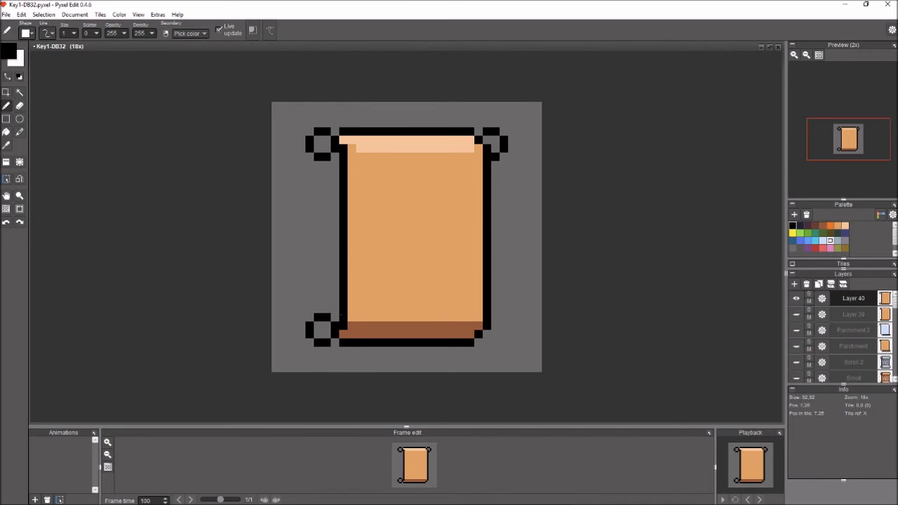
{"action": "mouse_move", "coordinate": [487, 344]}
{"action": "left_mouse_down"}
{"action": "mouse_move", "coordinate": [495, 343]}
{"action": "mouse_move", "coordinate": [496, 318]}
{"action": "left_mouse_up"}
Step: Place a yellow highlight pixel inside the two upper knobs and the lower-left knob
{"action": "left_click", "coordinate": [792, 232]}
{"action": "left_click", "coordinate": [318, 140]}
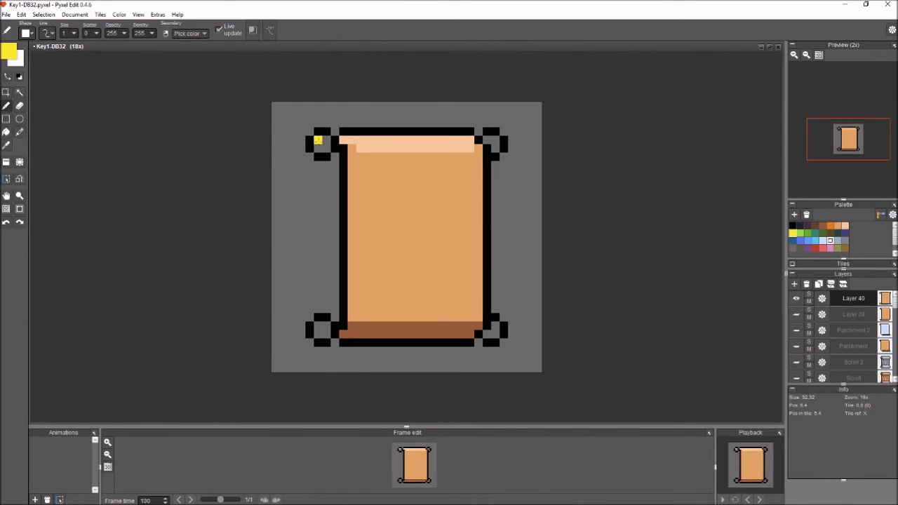
{"action": "left_click", "coordinate": [487, 141]}
{"action": "left_click", "coordinate": [317, 325]}
Step: Fill the knobs' mid-tone pixels with orange and their lower-right shadow pixels with brown
{"action": "left_click", "coordinate": [830, 225]}
{"action": "left_click", "coordinate": [326, 140]}
{"action": "left_click", "coordinate": [317, 148]}
{"action": "left_click", "coordinate": [495, 140]}
{"action": "left_click", "coordinate": [325, 326]}
{"action": "left_click", "coordinate": [317, 334]}
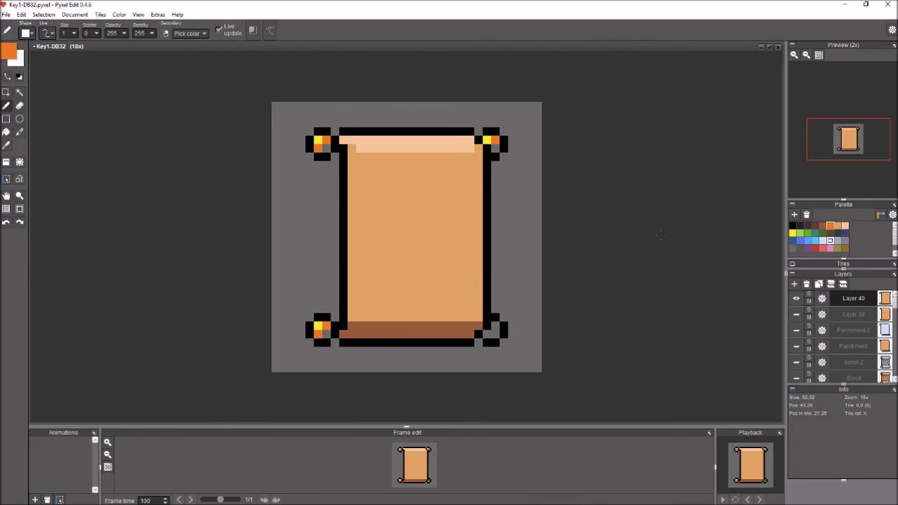
{"action": "left_click", "coordinate": [495, 326]}
{"action": "left_click", "coordinate": [486, 334]}
{"action": "left_click", "coordinate": [822, 225]}
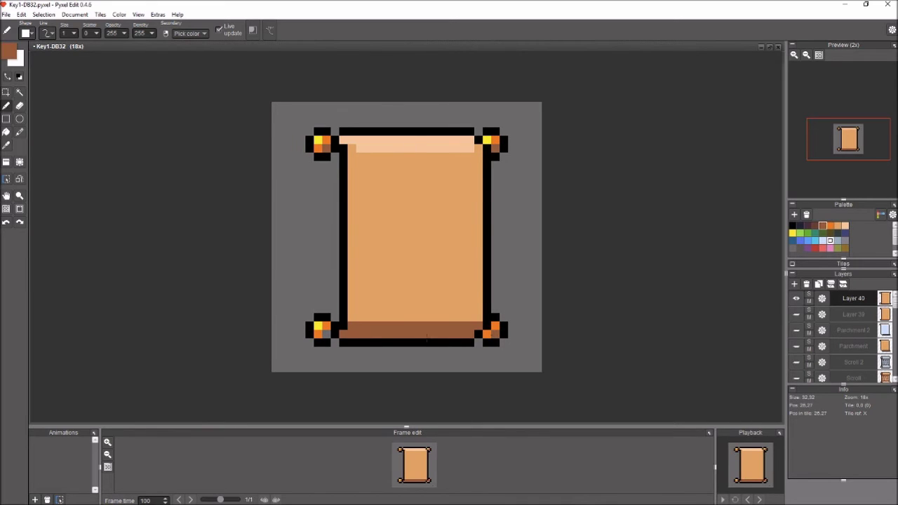
Step: Replace the knobs' yellow with white and their orange with pale lavender using non-contiguous fills
{"action": "left_click", "coordinate": [830, 240]}
{"action": "key", "text": "f"}
{"action": "left_click", "coordinate": [319, 140]}
{"action": "left_click", "coordinate": [486, 140]}
{"action": "left_click", "coordinate": [823, 240]}
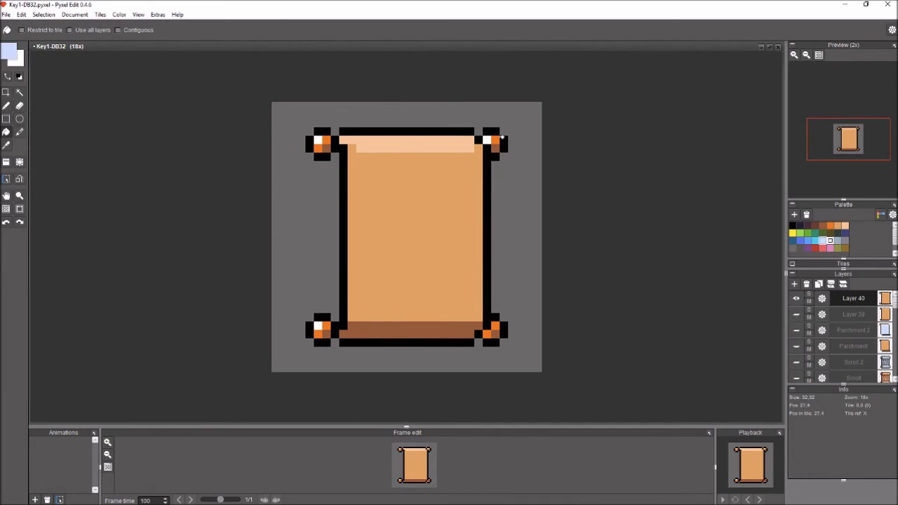
{"action": "left_click", "coordinate": [321, 140]}
{"action": "left_click", "coordinate": [321, 327]}
Step: Replace the brown with grey for the knob shadows and refill the sheet's bottom shading brown with a contiguous fill
{"action": "left_click", "coordinate": [822, 246]}
{"action": "left_click", "coordinate": [414, 329]}
{"action": "left_click", "coordinate": [823, 226]}
{"action": "left_click", "coordinate": [118, 30]}
{"action": "left_click", "coordinate": [413, 330]}
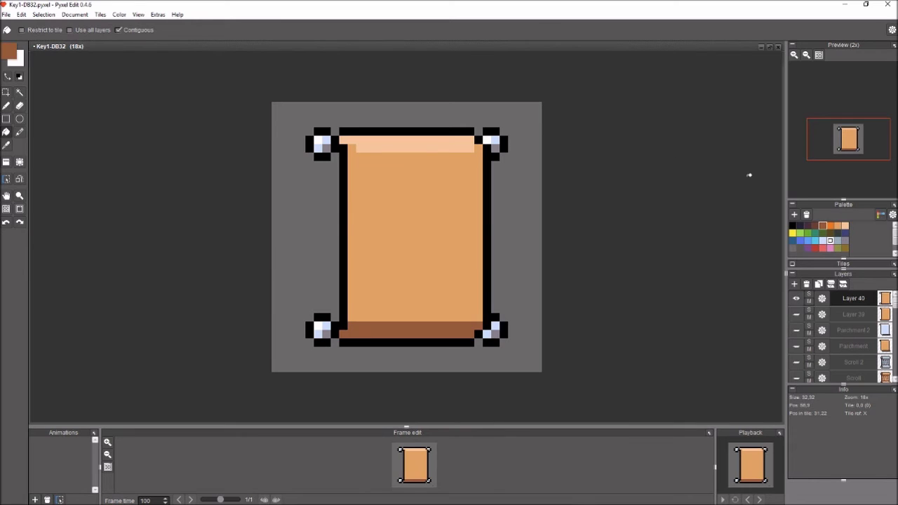
Step: Darken the knobs to pale lavender highlights with blue-grey mid-tone pixels
{"action": "left_click", "coordinate": [830, 240]}
{"action": "key", "text": "ctrl+z"}
{"action": "left_click", "coordinate": [838, 241]}
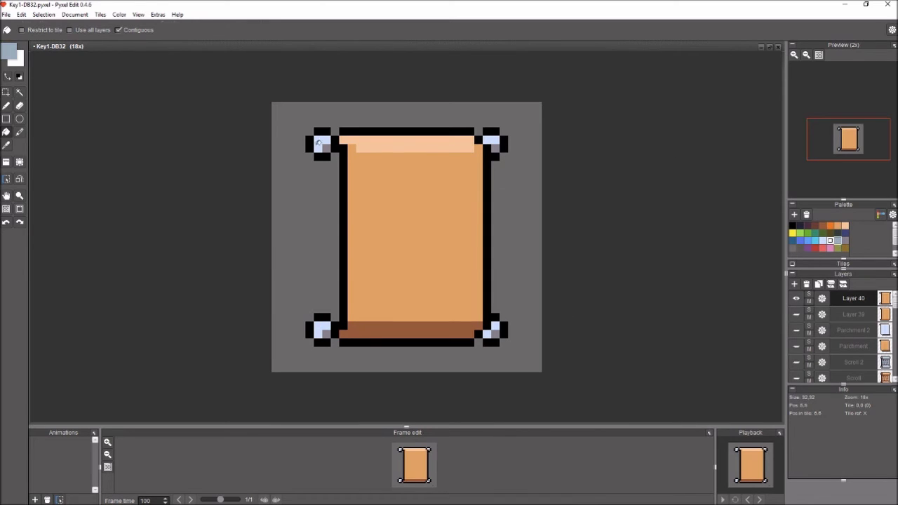
{"action": "key", "text": "b"}
{"action": "left_click", "coordinate": [335, 335]}
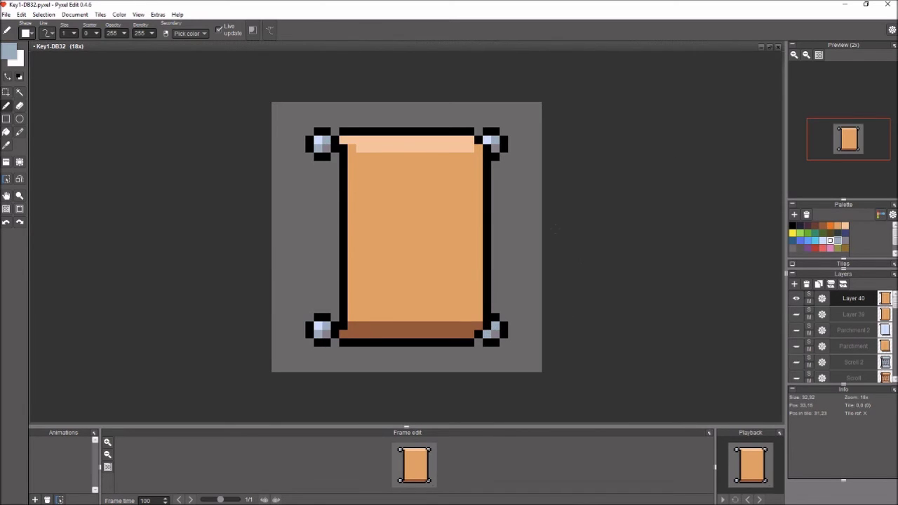
Step: Join the left knobs to the sheet with black outline and dark brown shading pixels, erasing the surplus black along the top and bottom edges
{"action": "left_click", "coordinate": [334, 149], "text": "alt"}
{"action": "left_click", "coordinate": [335, 156]}
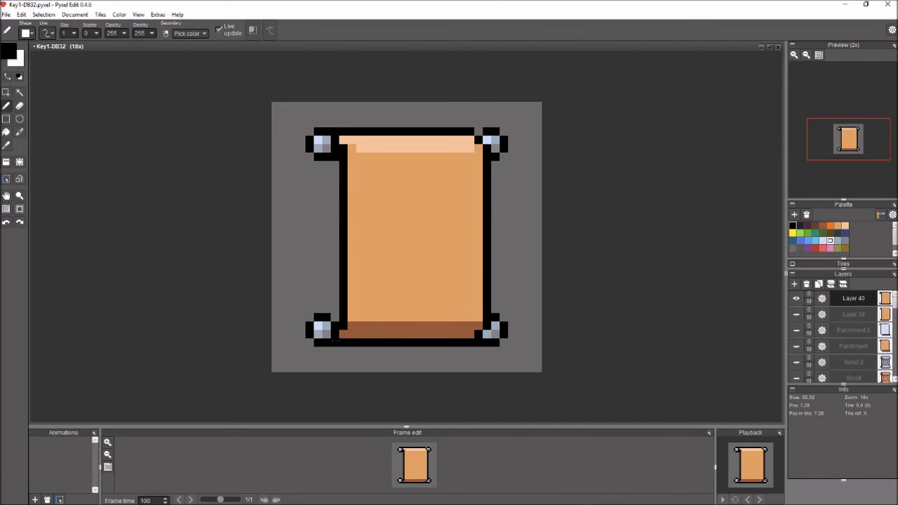
{"action": "left_click", "coordinate": [815, 225]}
{"action": "left_click", "coordinate": [334, 149]}
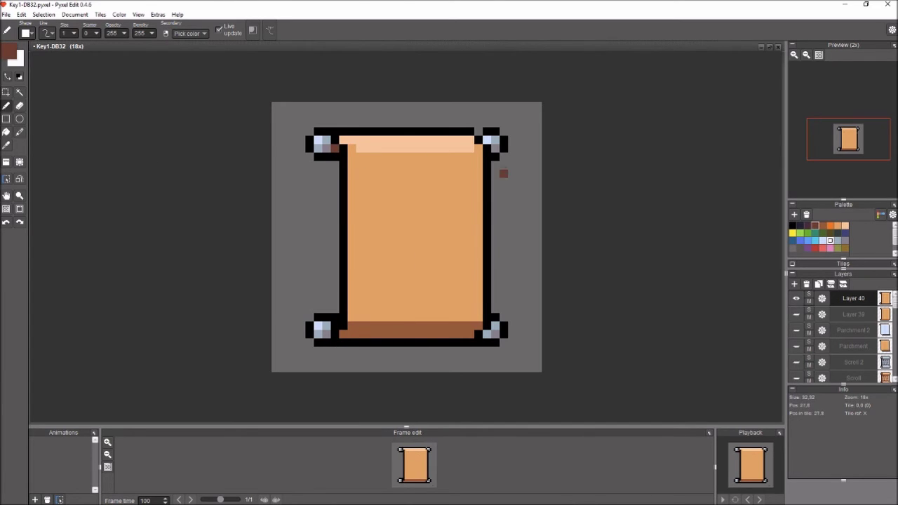
{"action": "left_click", "coordinate": [335, 326]}
{"action": "key", "text": "e"}
{"action": "left_click", "coordinate": [478, 326]}
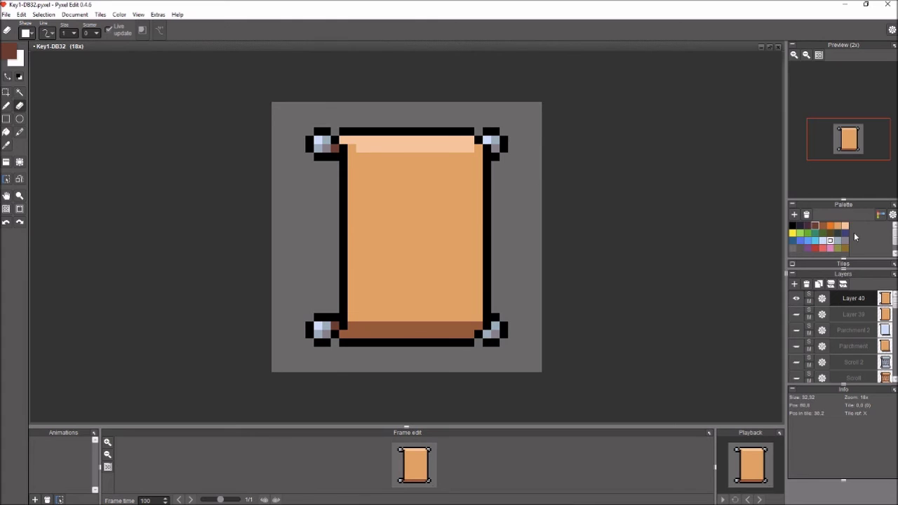
Step: Rename the knobbed scroll's layer as Scroll 3 and place it directly above Scroll 2
{"action": "double_click", "coordinate": [804, 295]}
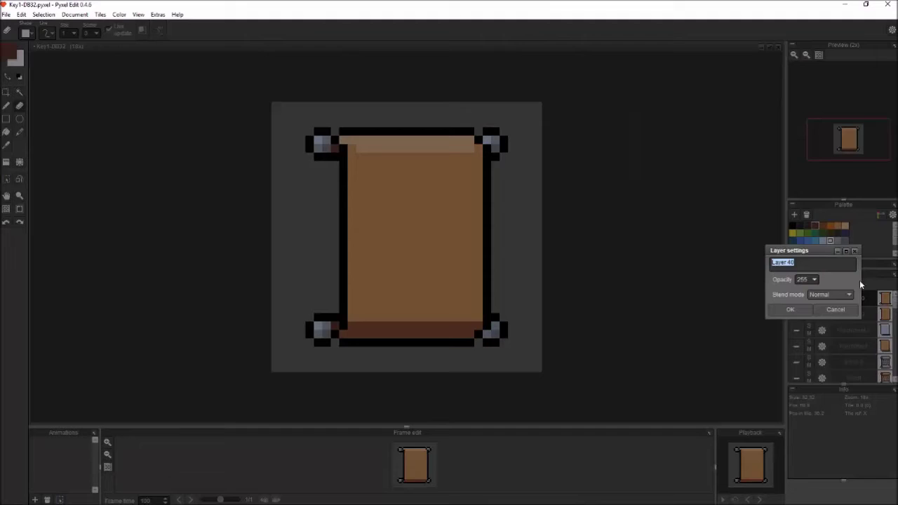
{"action": "type", "text": "Scroll 3"}
{"action": "key", "text": "Return"}
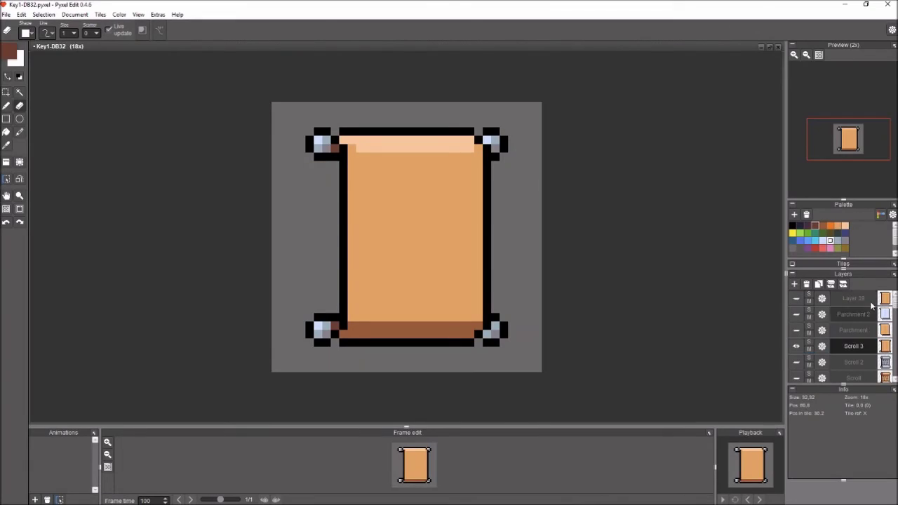
Step: Rename the curled tan parchment's layer at the top of the stack as Parchment 3
{"action": "double_click", "coordinate": [822, 303]}
{"action": "type", "text": "Parchme"}
{"action": "key", "text": "Return"}
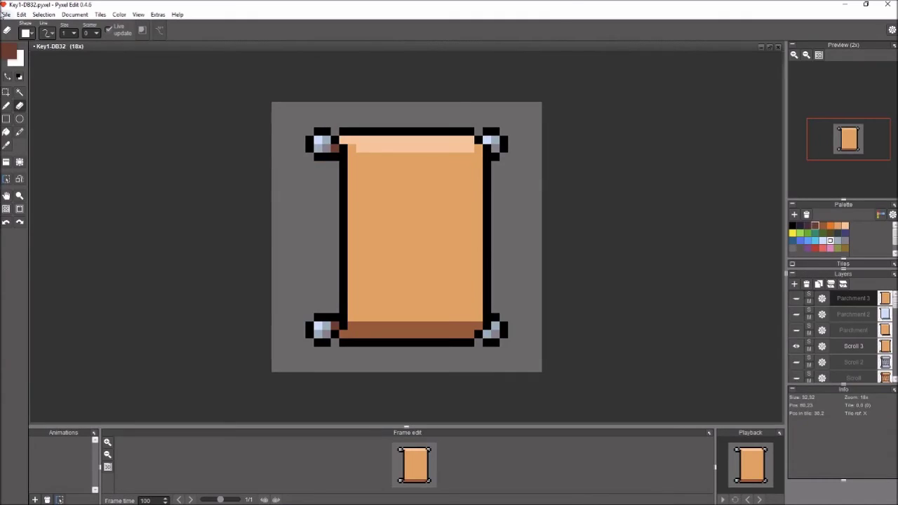